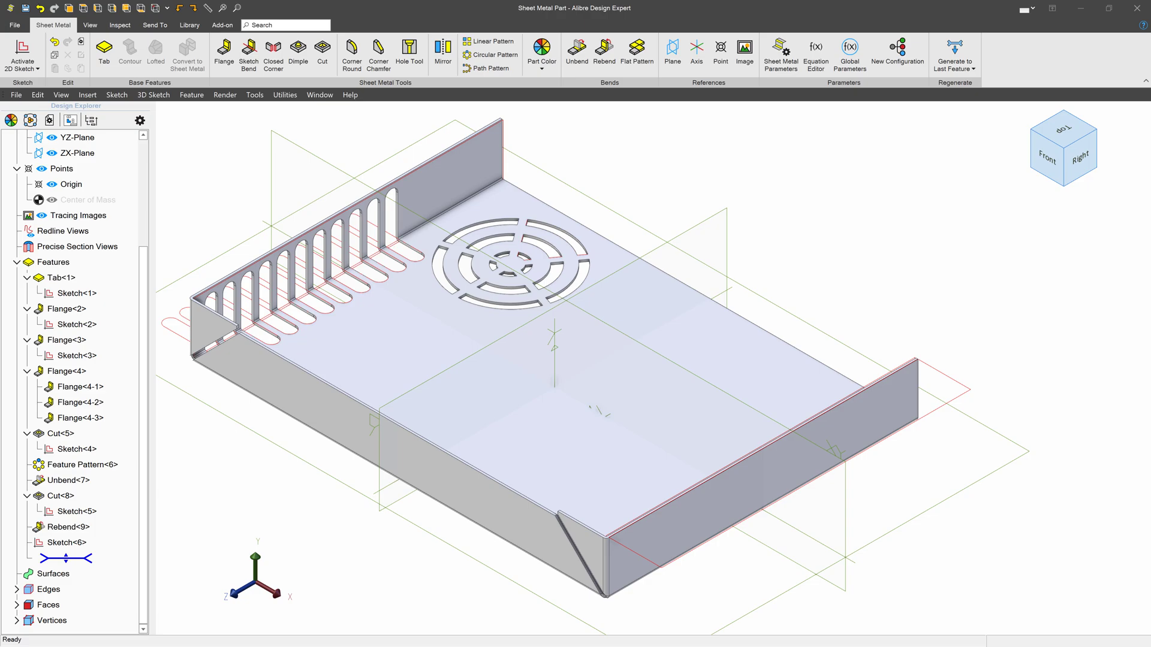
Step: Start a flange along the top inside edge of the solid end wall opposite the slotted wall
middle_click_drag(933, 362, 964, 394)
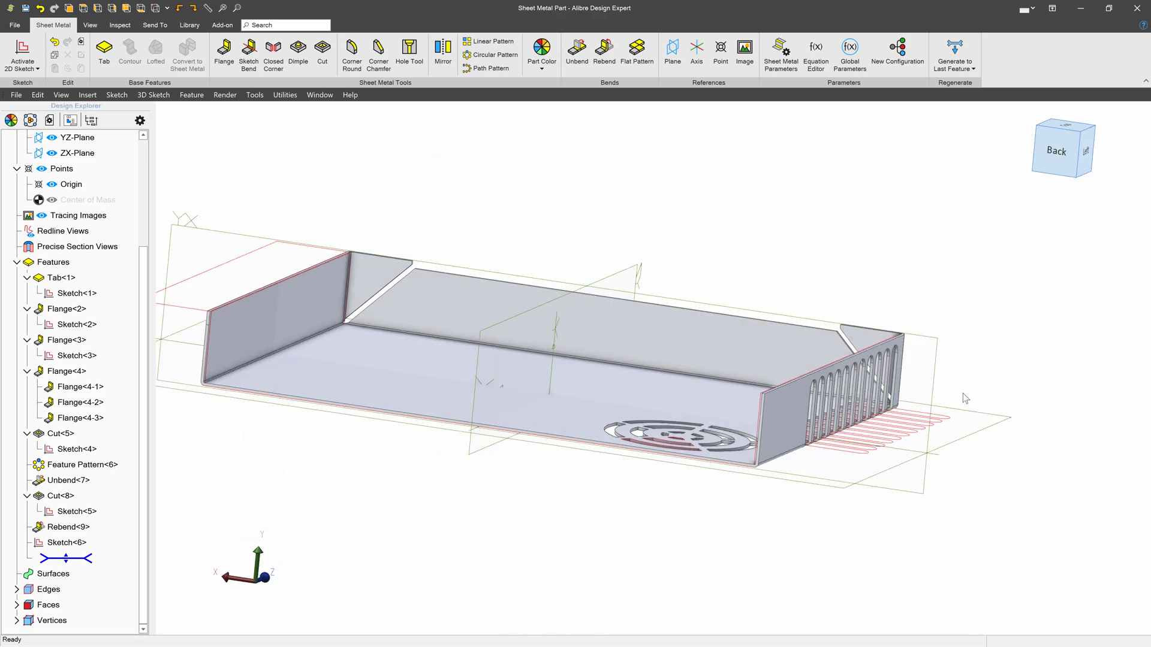
scroll(963, 394, "down", 2)
scroll(482, 342, "up", 4)
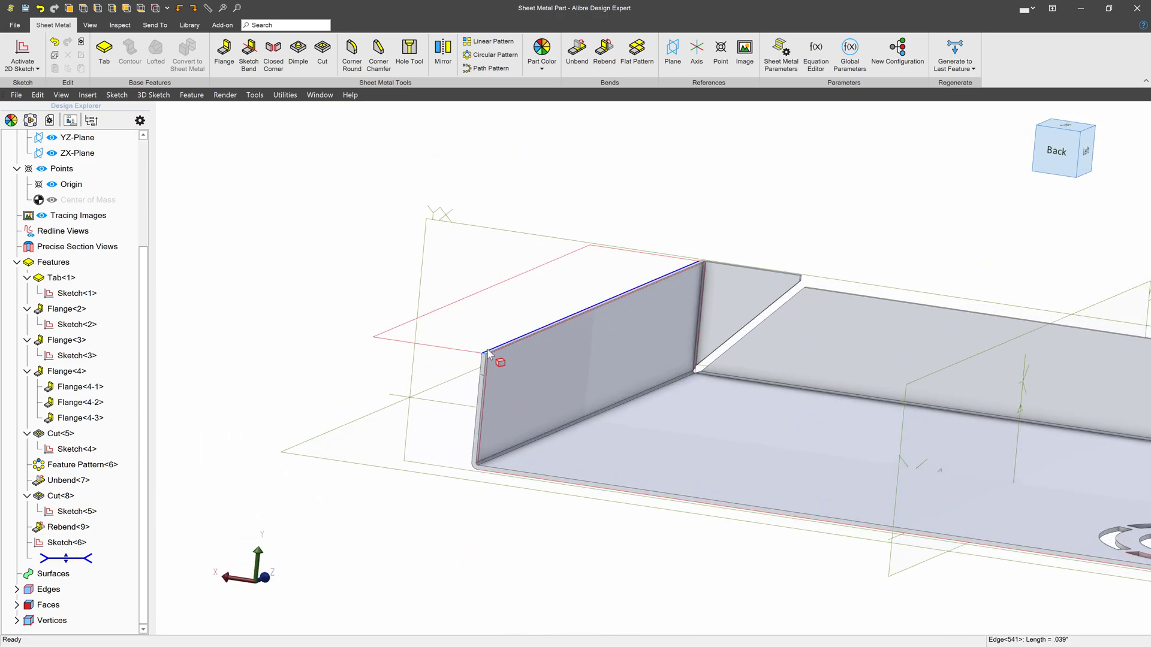
scroll(452, 321, "down", 3)
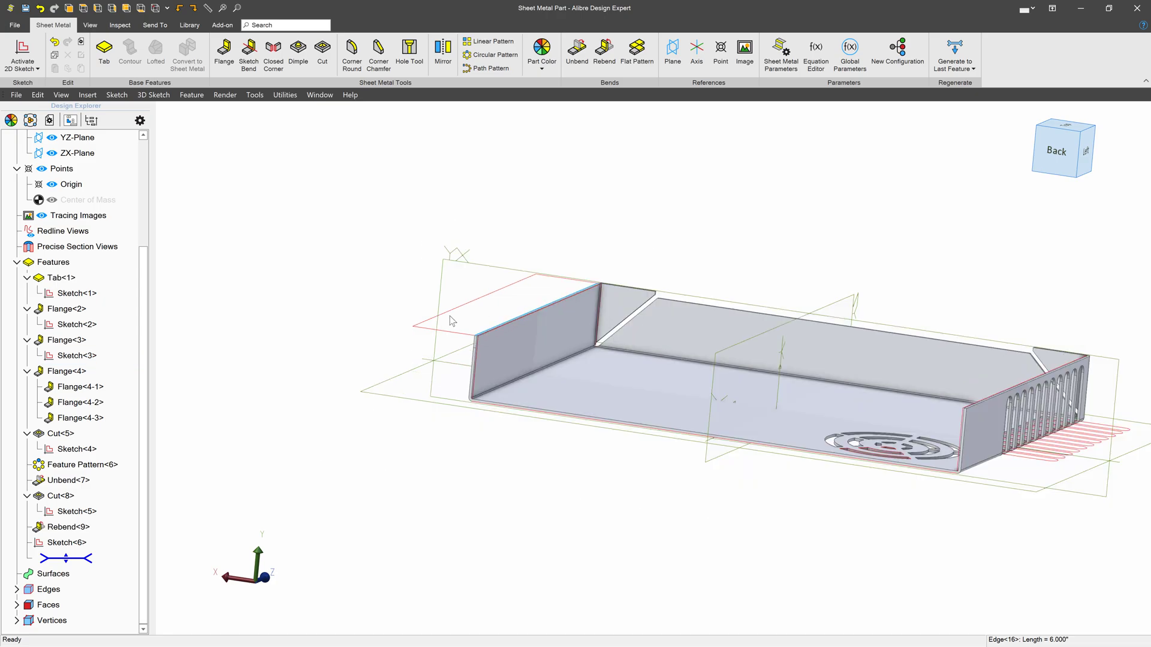
scroll(452, 321, "down", 2)
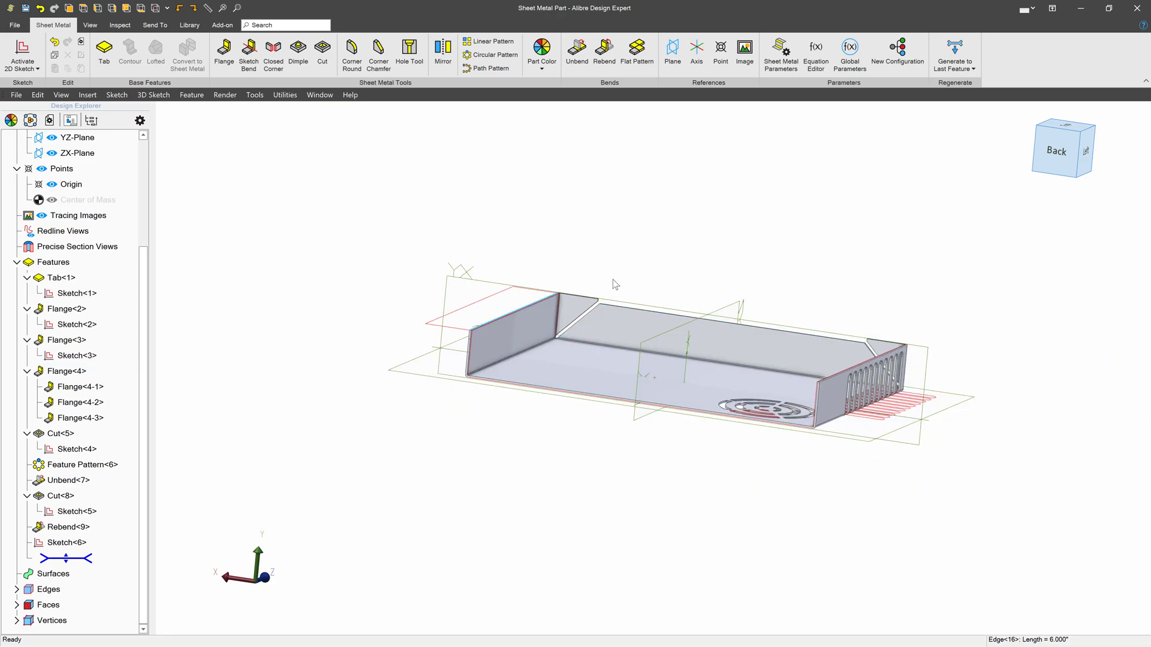
scroll(501, 360, "up", 5)
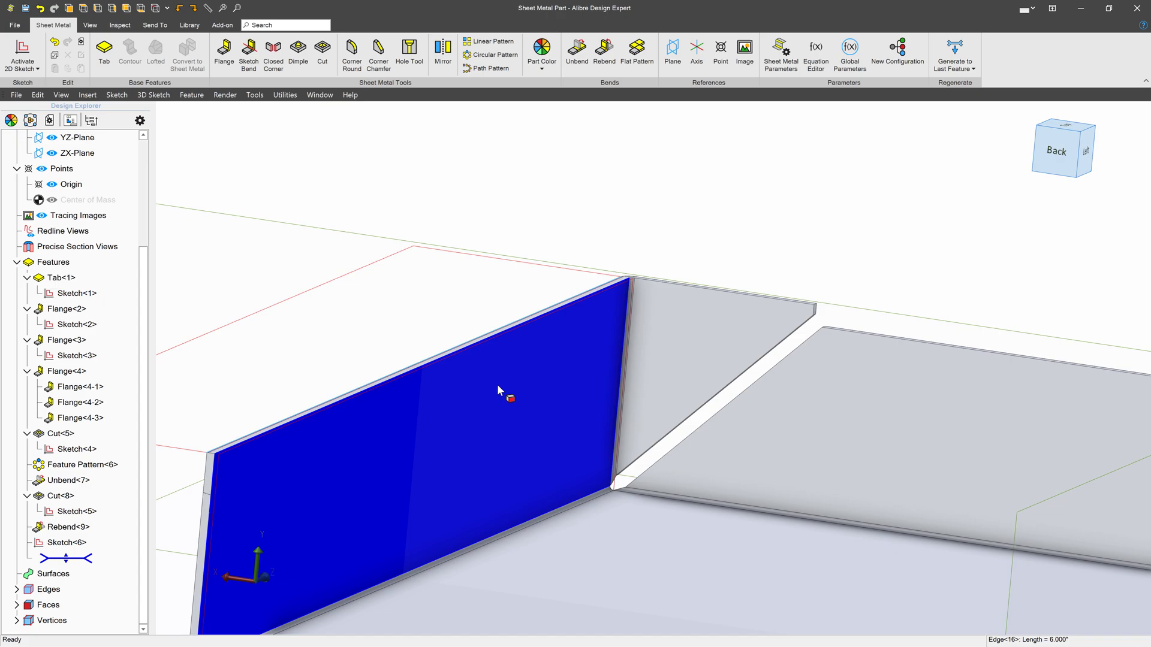
scroll(780, 311, "down", 3)
scroll(595, 367, "up", 2)
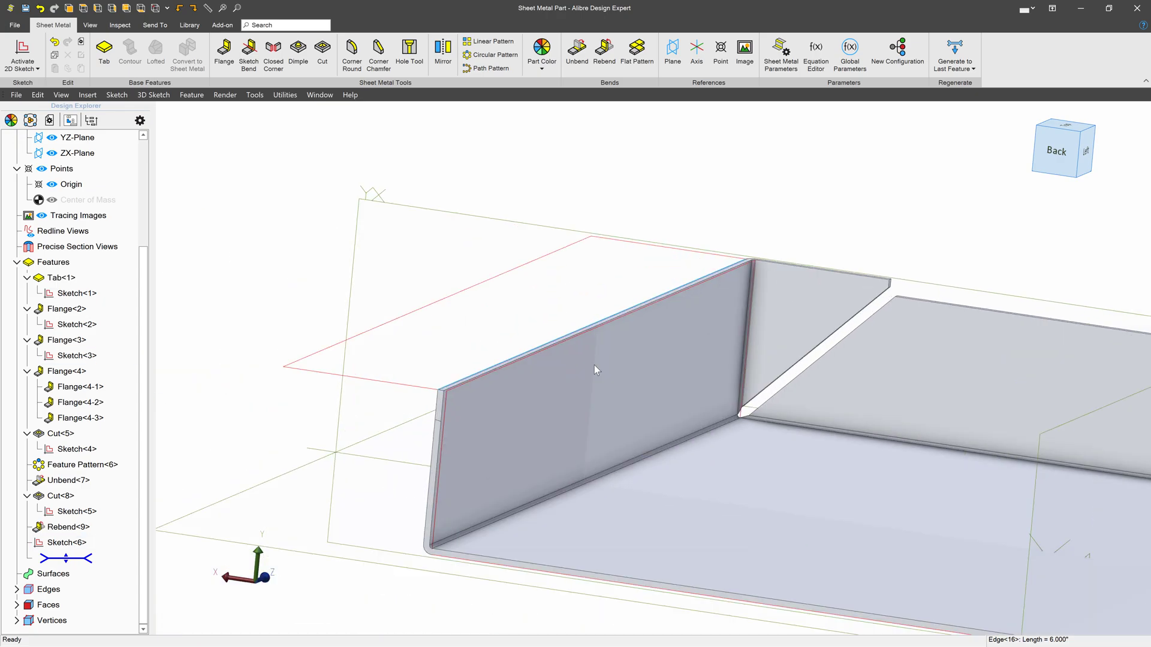
scroll(545, 376, "up", 3)
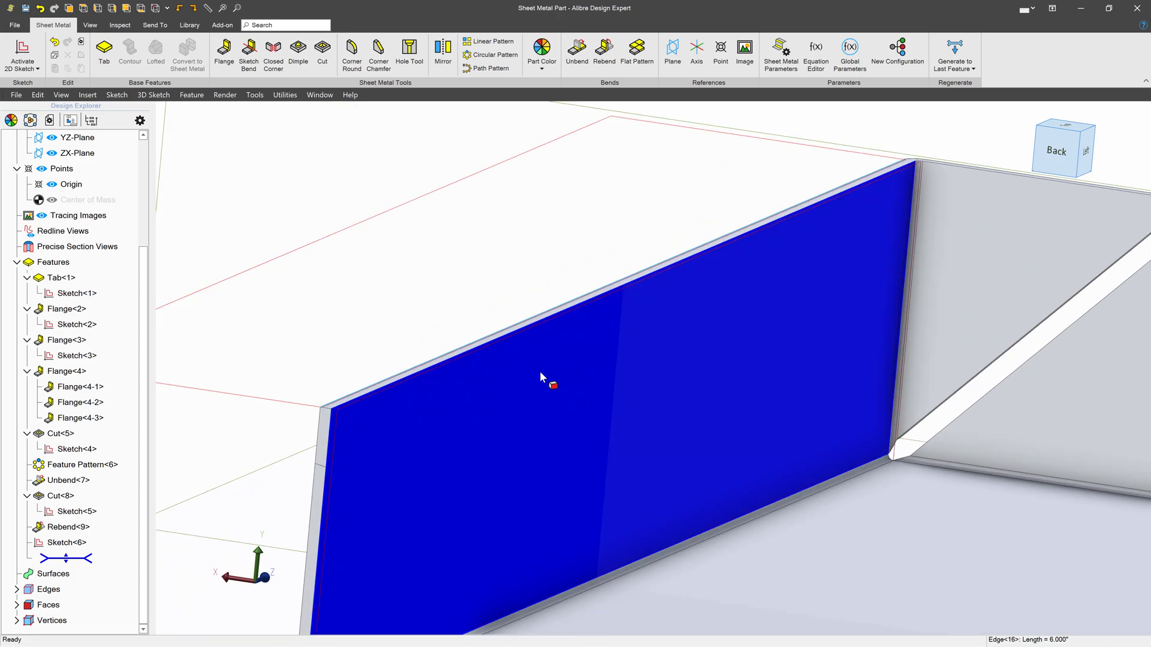
left_click(223, 51)
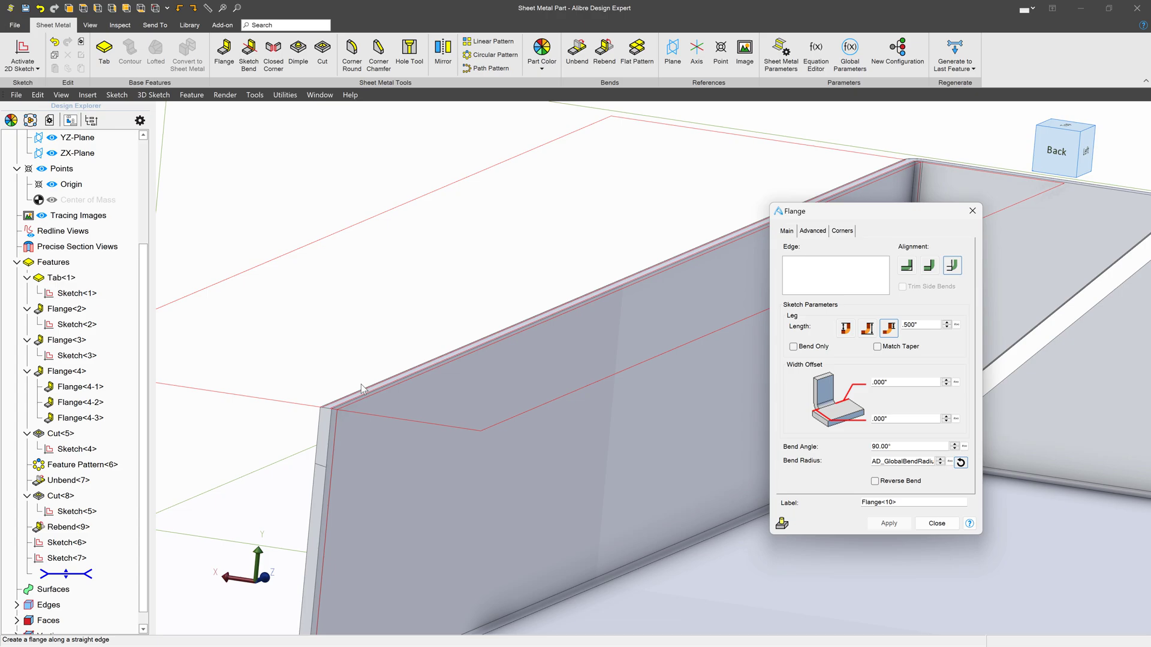
left_click(376, 389)
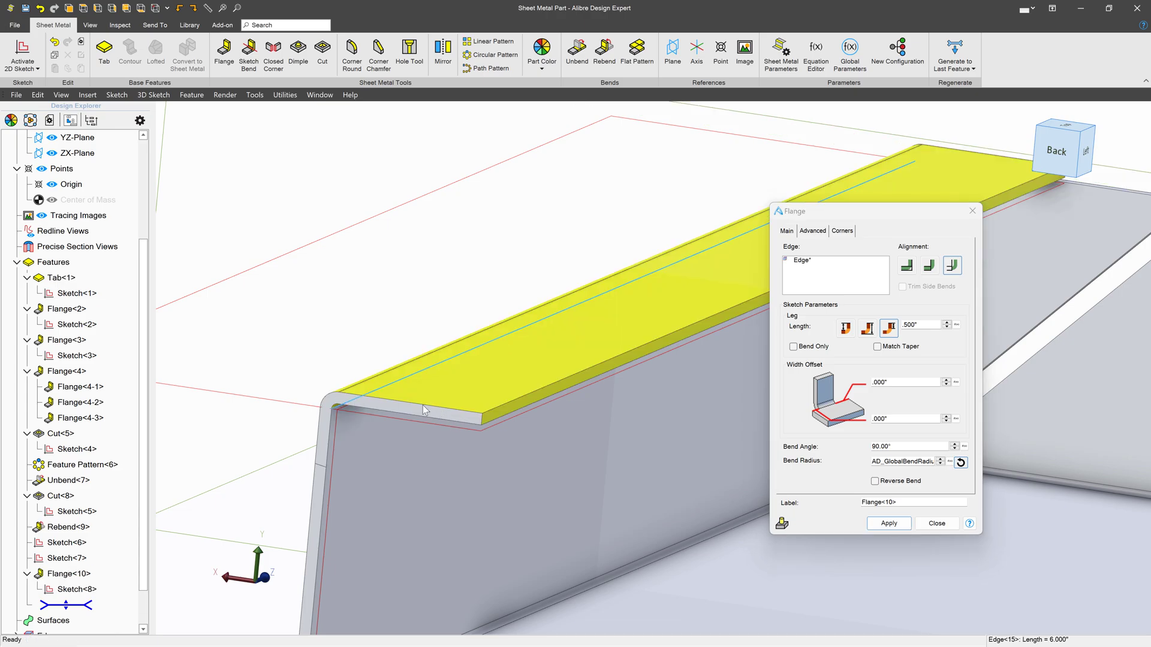
Step: Set the new flange's bend angle to 180° to fold it back against the wall, and check the gap
left_click(904, 446)
type("180")
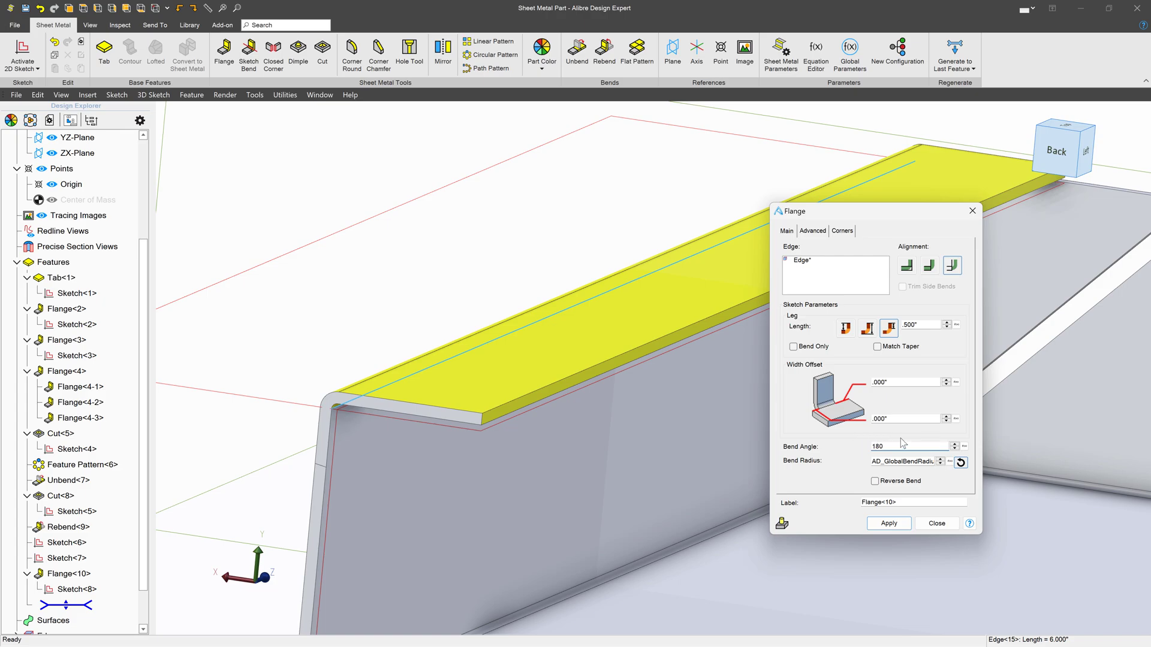
left_click(923, 384)
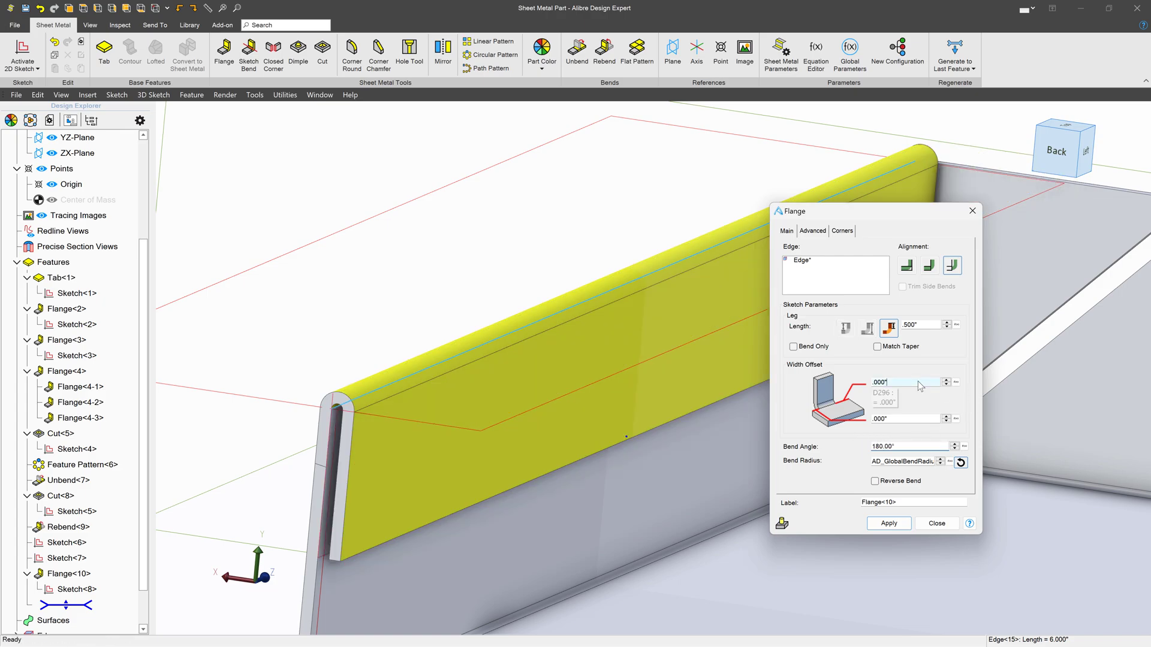
scroll(396, 180, "down", 2)
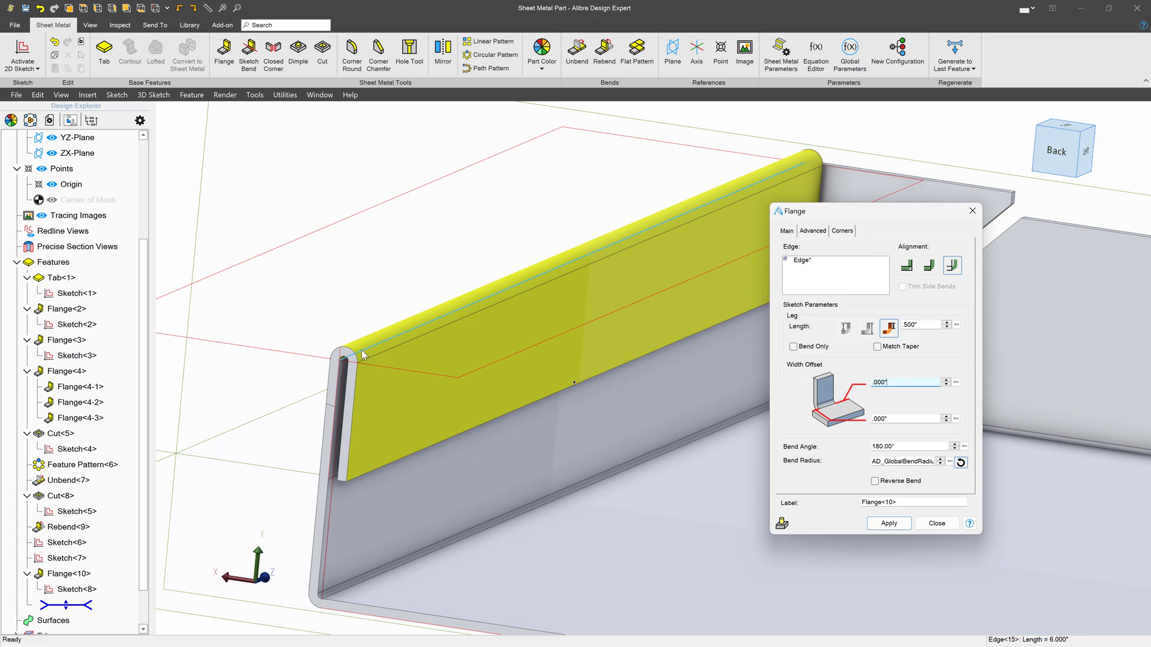
scroll(347, 453, "up", 3)
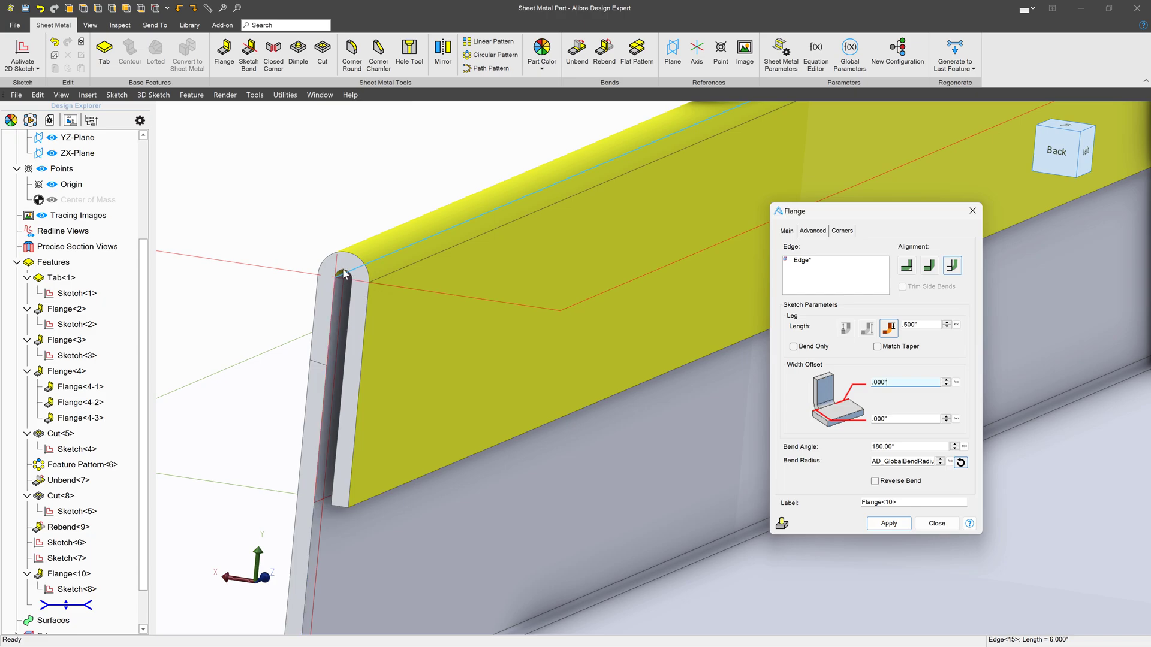
left_click_drag(880, 461, 960, 461)
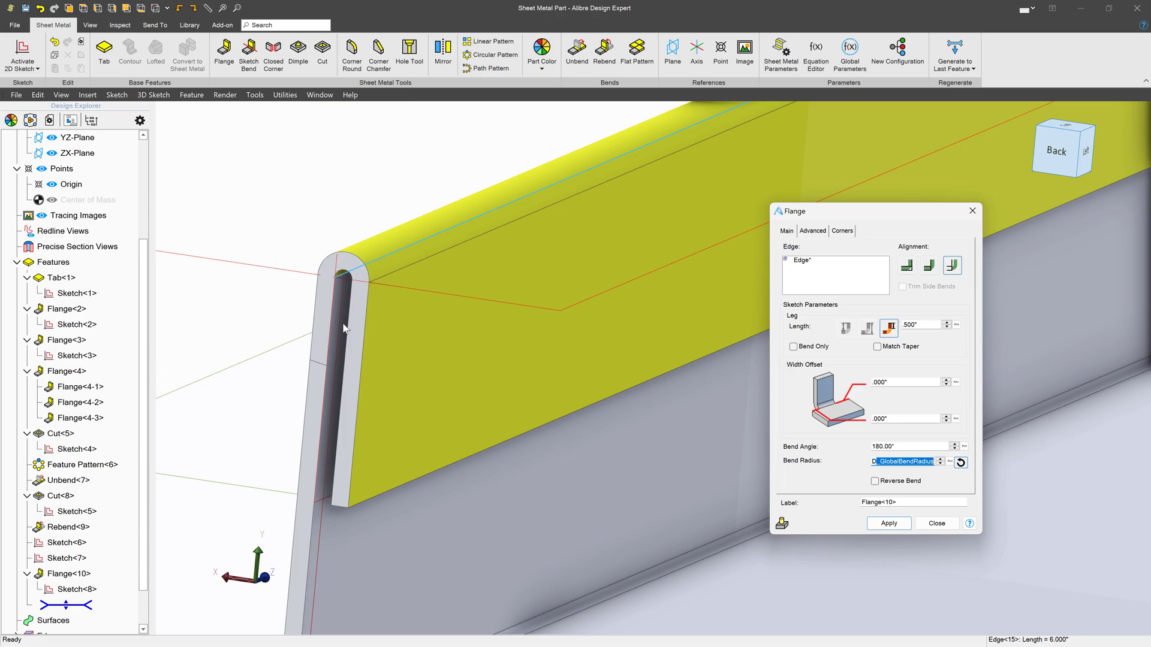
Step: Increase the flange's bend angle to 184° and inspect the hem profile from the back
left_click(1056, 151)
scroll(516, 373, "up", 10)
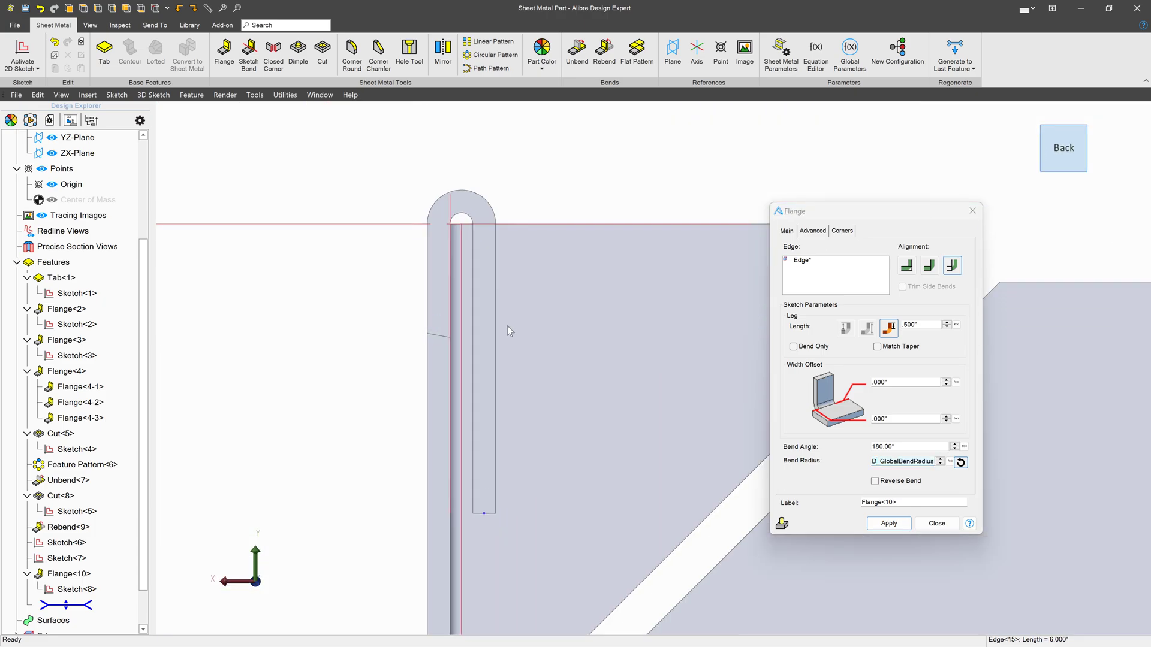
left_click(955, 443)
left_click(955, 444)
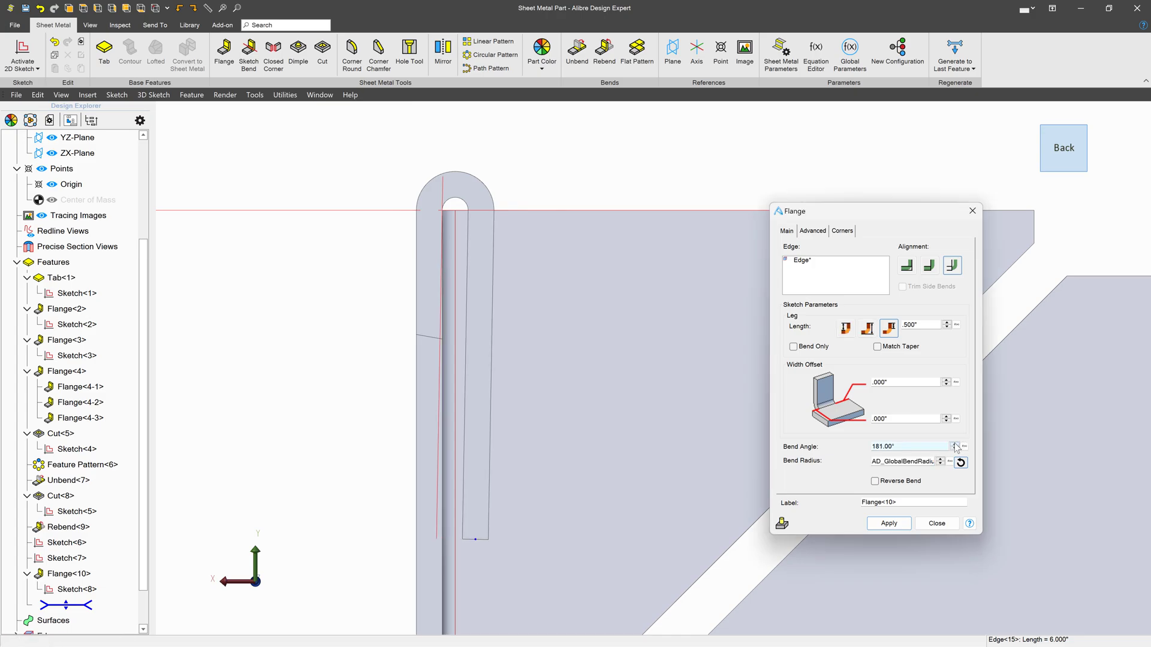
left_click(955, 444)
left_click(954, 444)
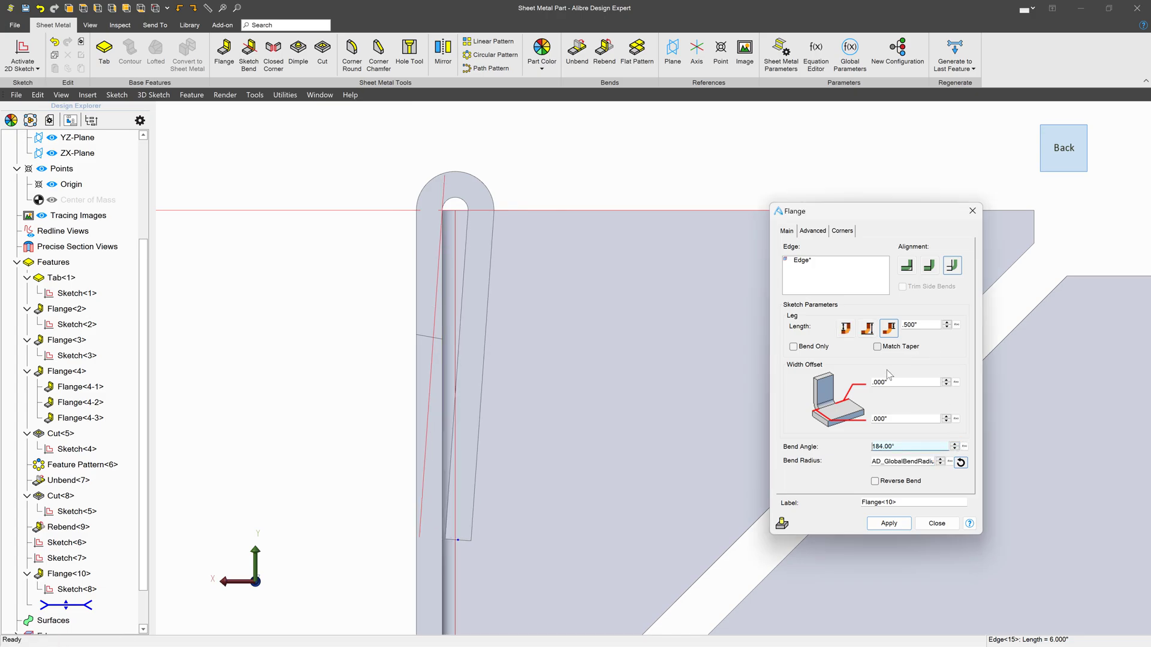
middle_click_drag(441, 210, 506, 292)
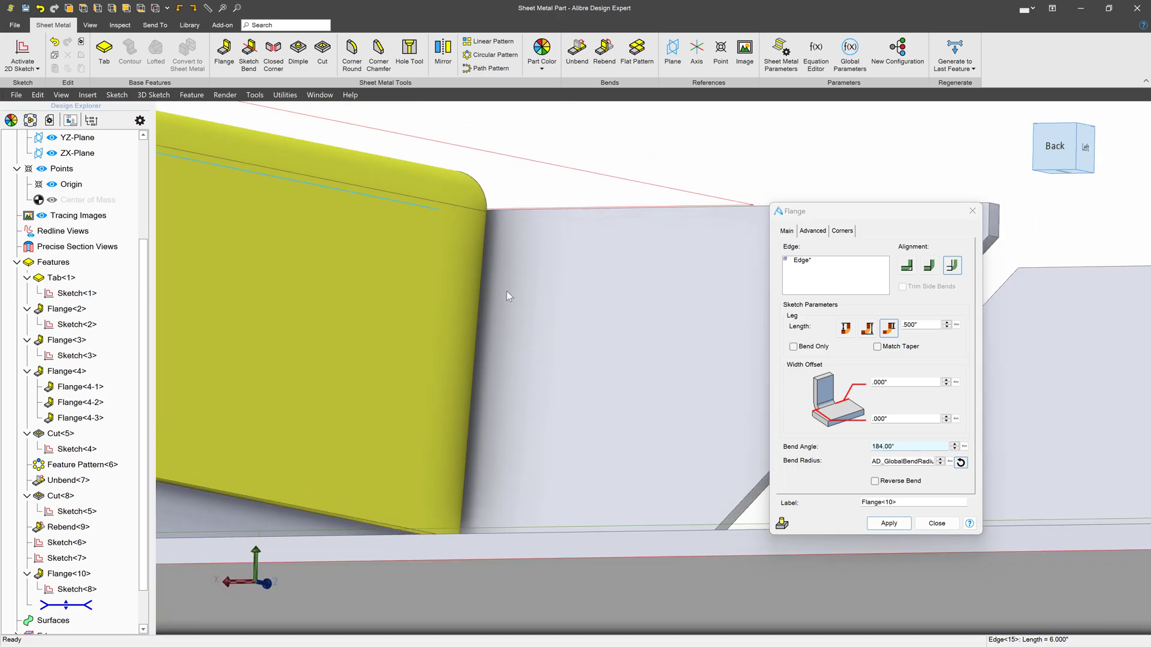
scroll(482, 335, "down", 5)
scroll(203, 295, "up", 5)
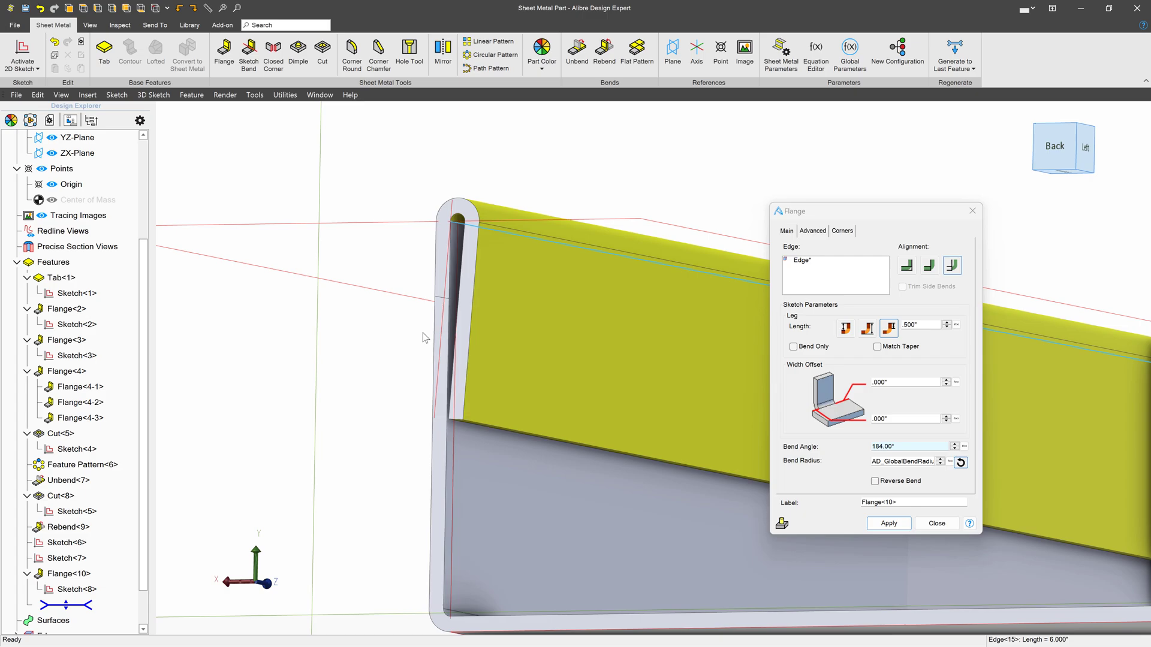
scroll(481, 231, "up", 4)
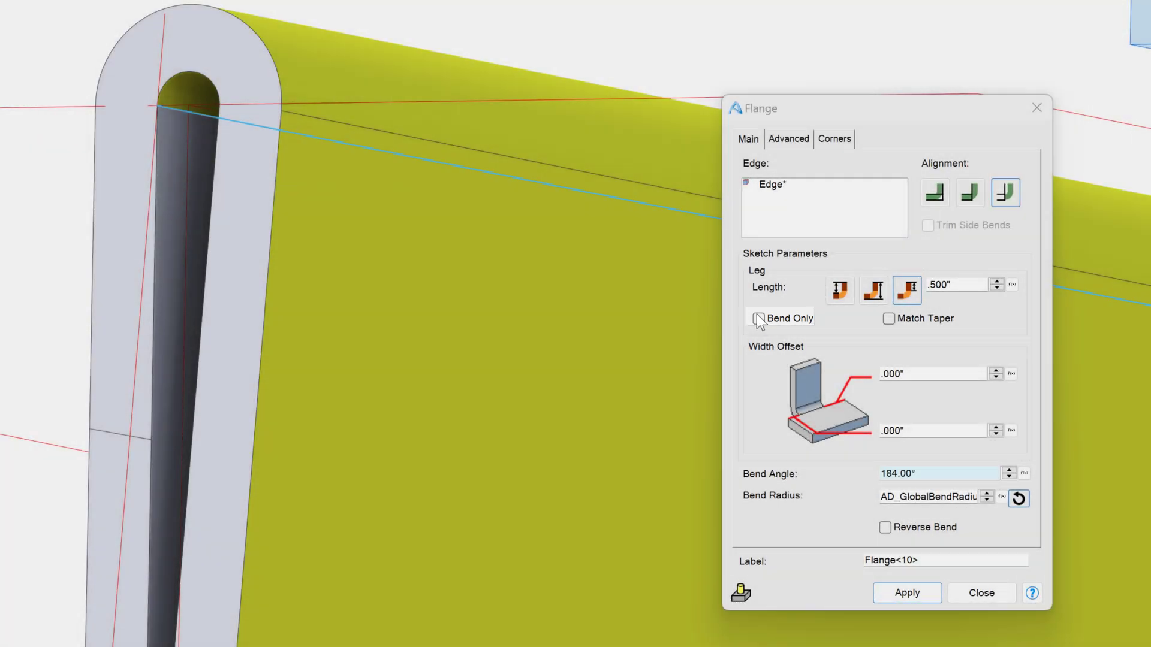
Step: Make the flange Bend Only and set its bend angle to 285° to form a rolled hem
left_click(758, 318)
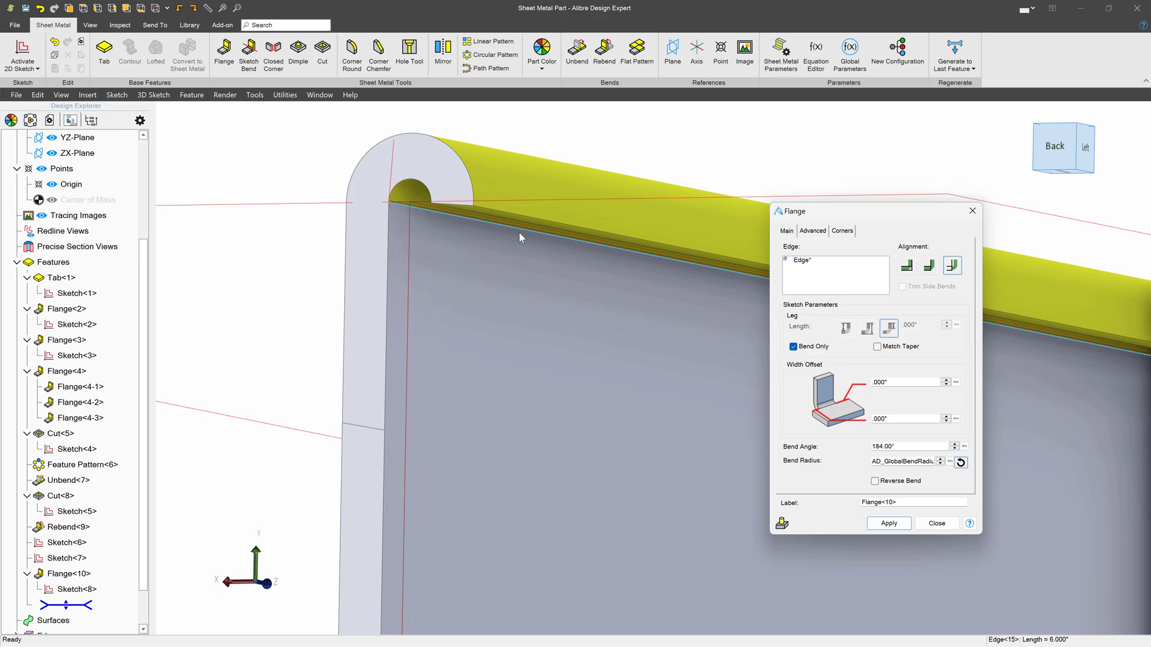
middle_click_drag(474, 336, 478, 337)
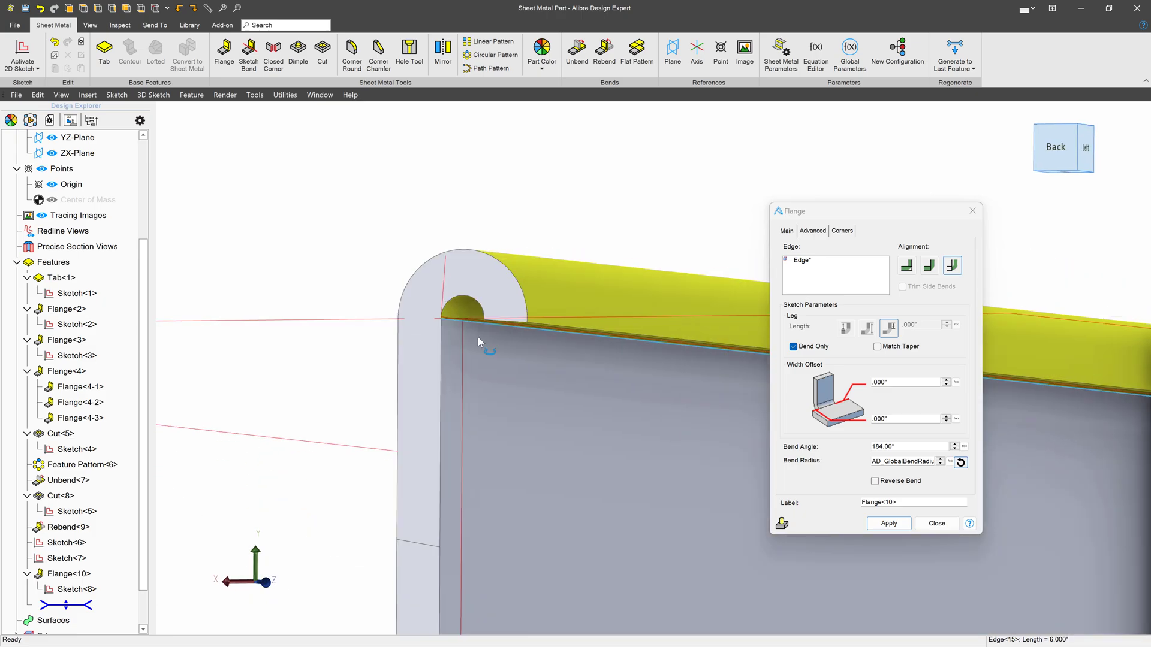
left_click(903, 446)
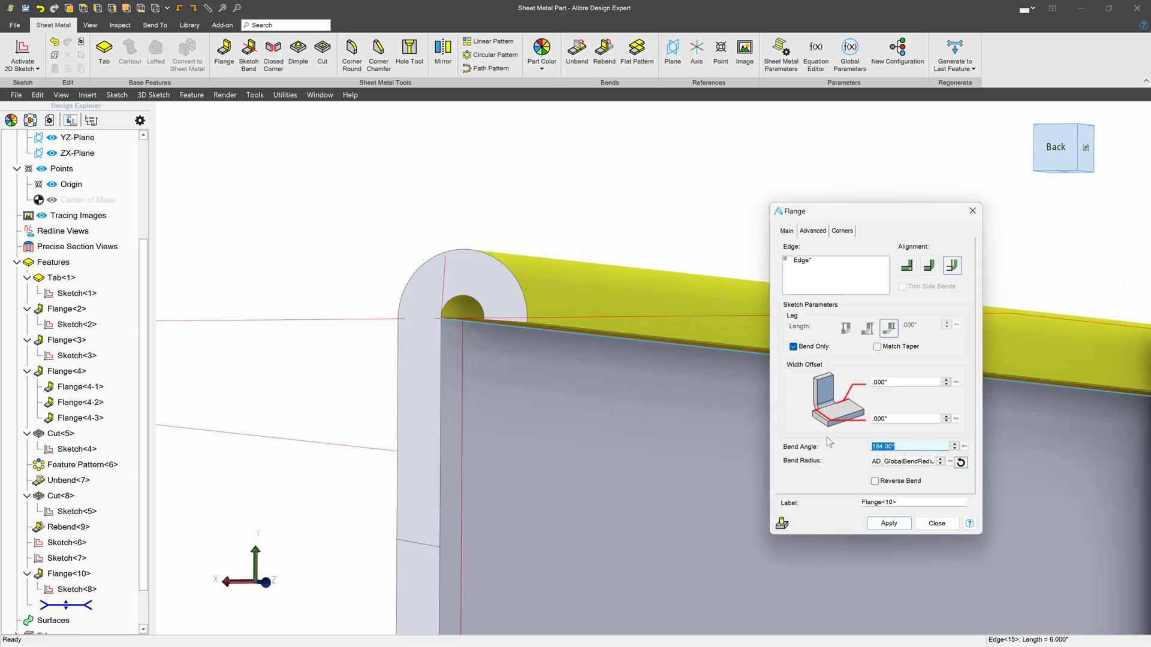
type("285")
left_click(893, 383)
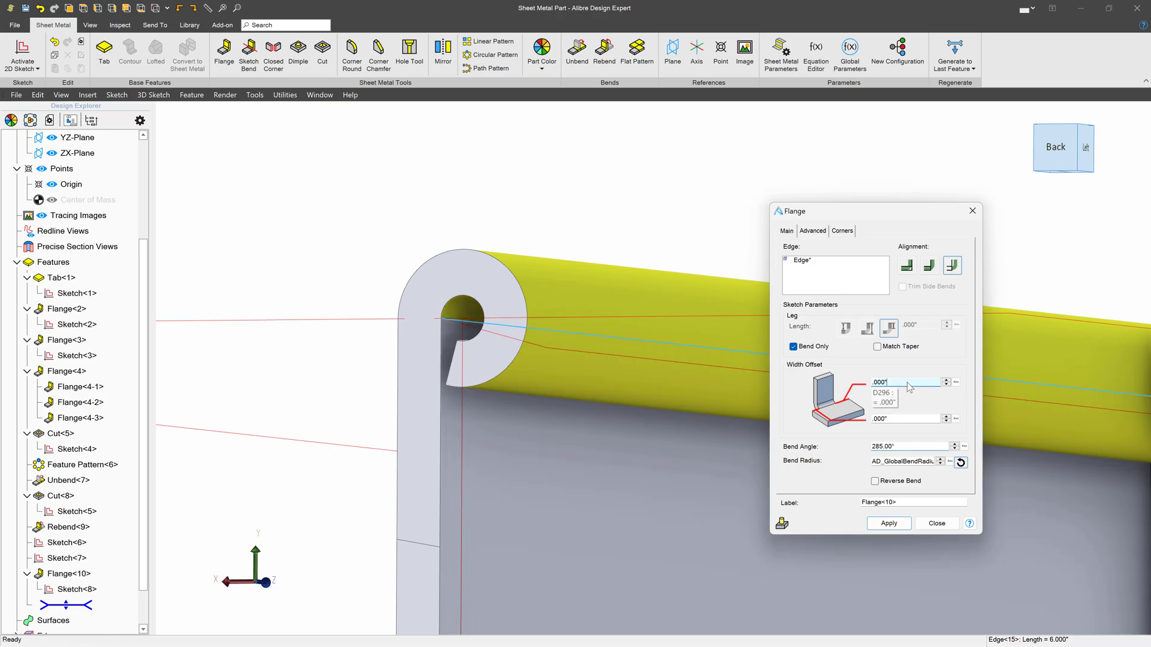
left_click(1072, 147)
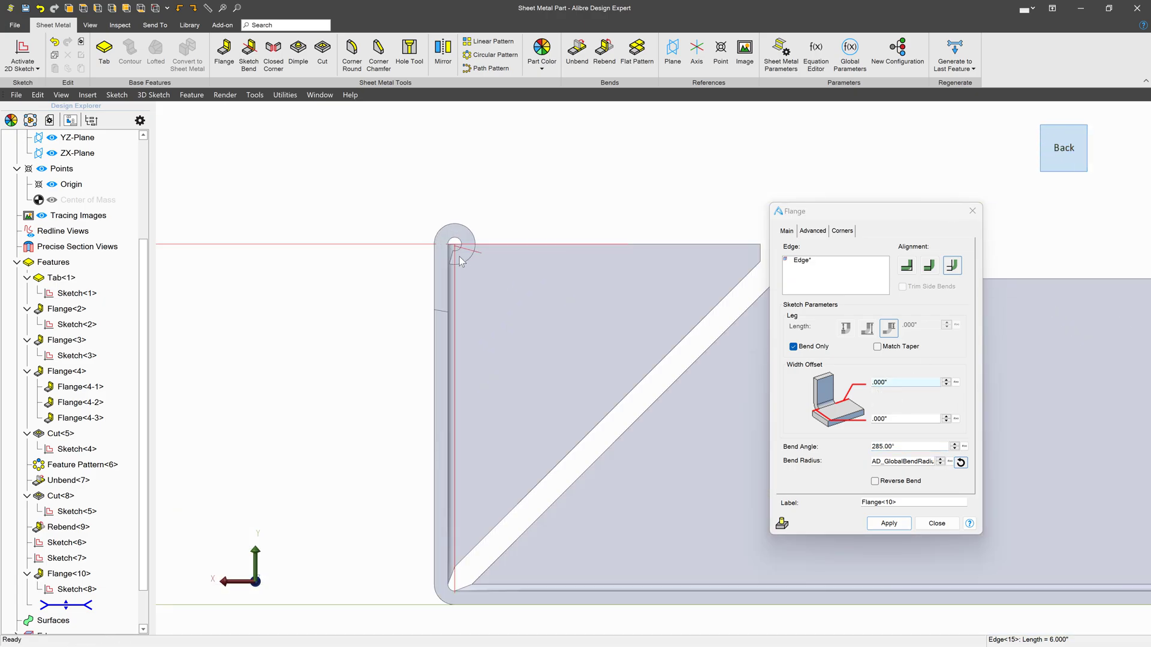
scroll(460, 261, "up", 6)
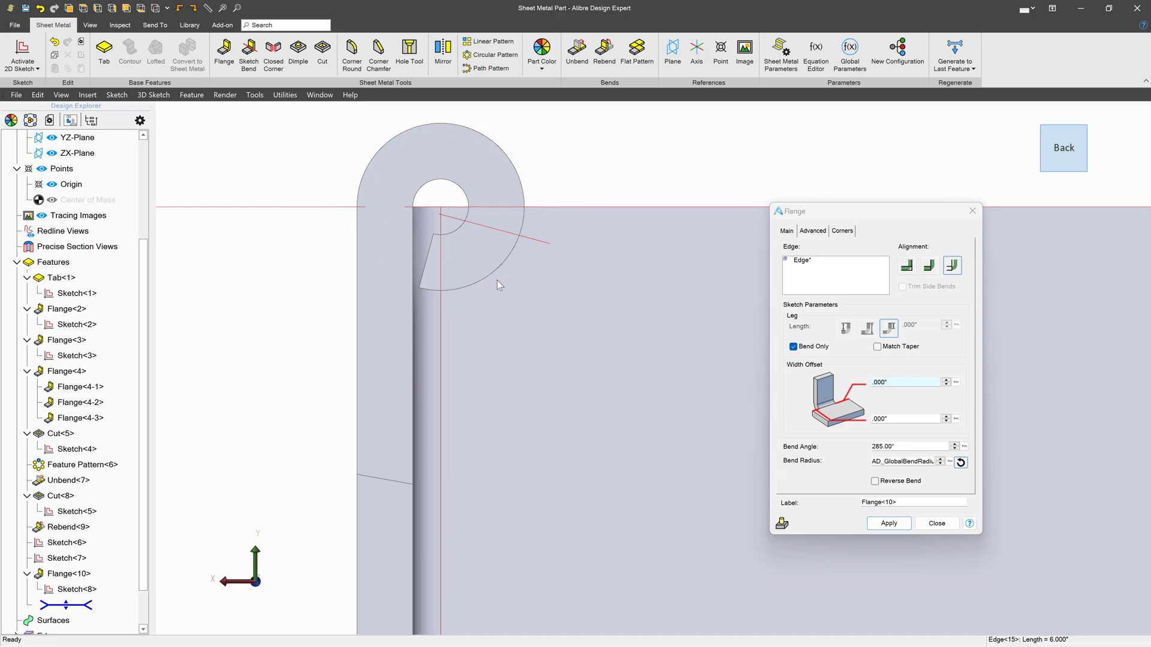
scroll(329, 318, "down", 8)
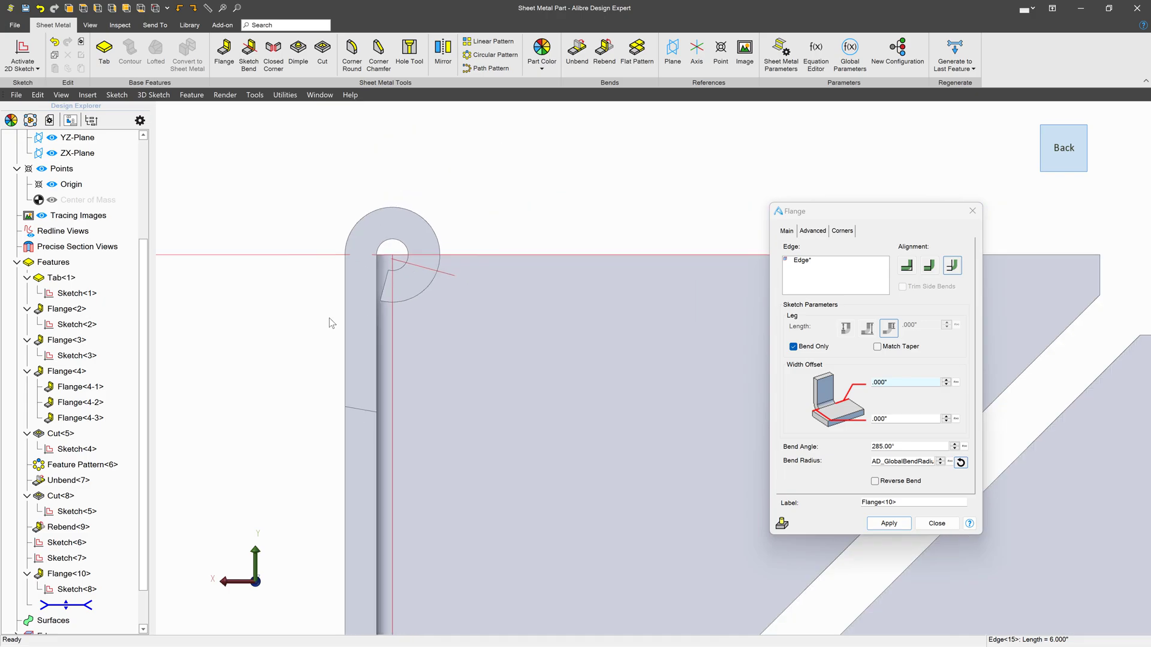
Step: Set the rolled hem's first width offset to .300" so it starts away from the wall corner
middle_click_drag(361, 374, 353, 377)
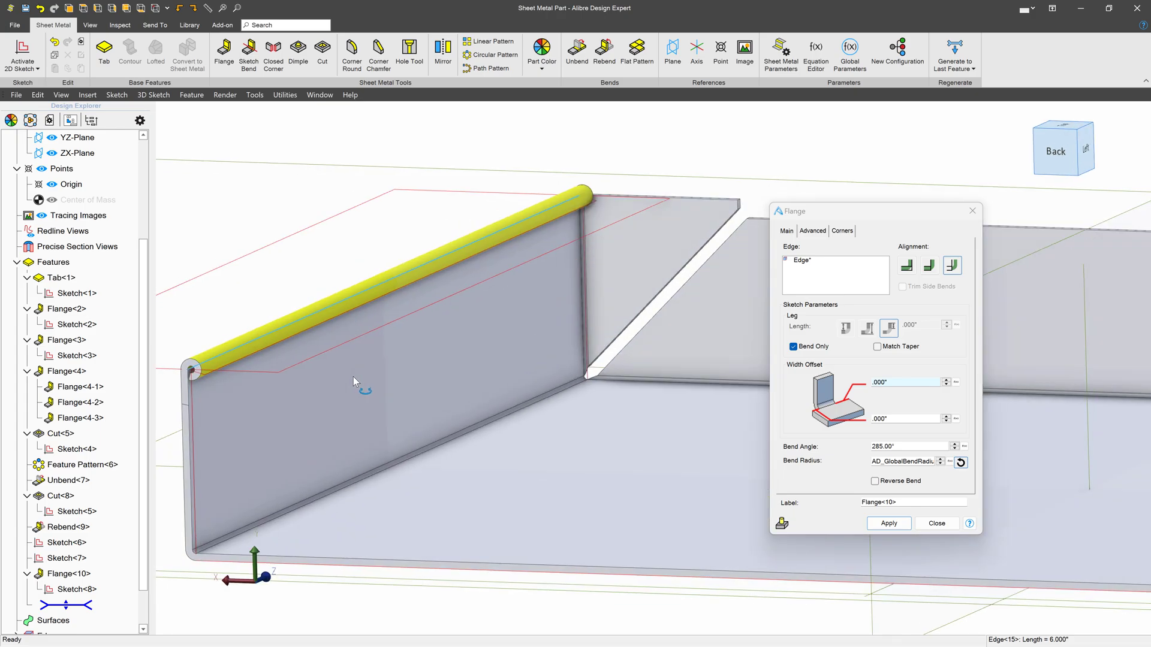
middle_click_drag(550, 371, 527, 451)
middle_click_drag(718, 249, 671, 259)
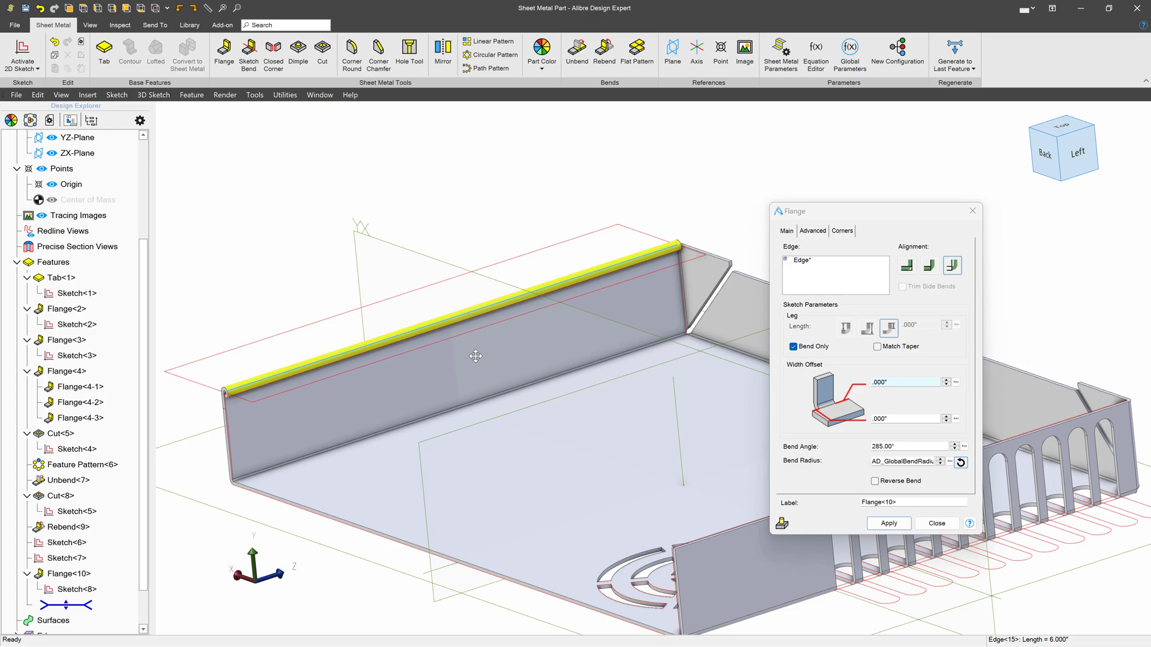
scroll(646, 282, "up", 5)
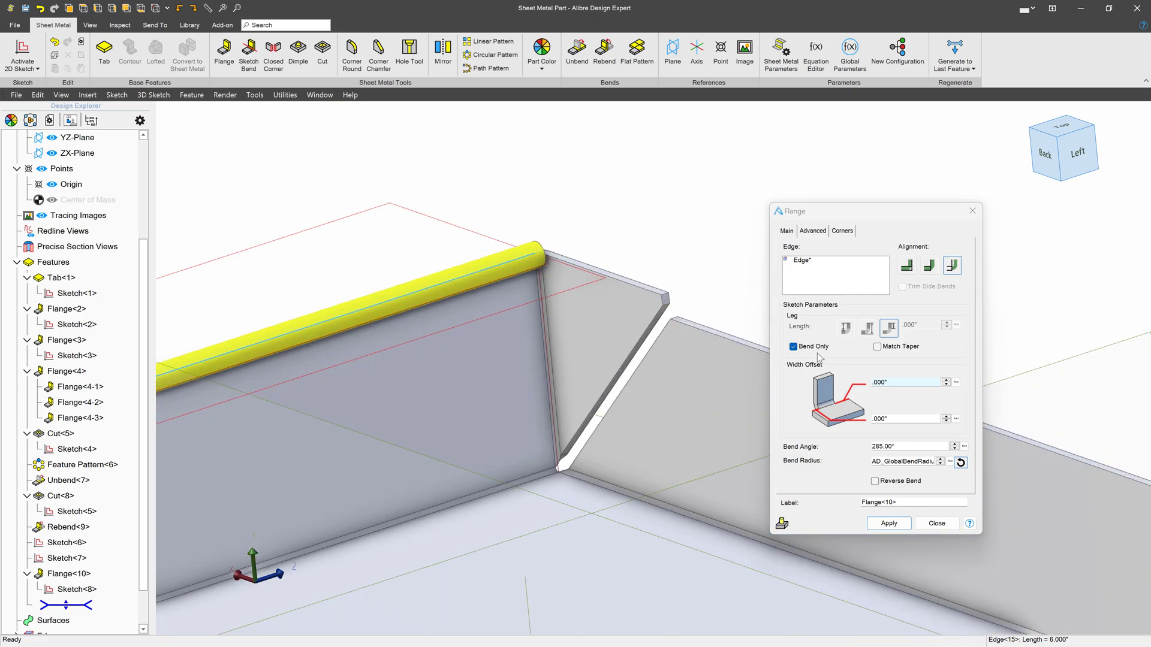
left_click(946, 382)
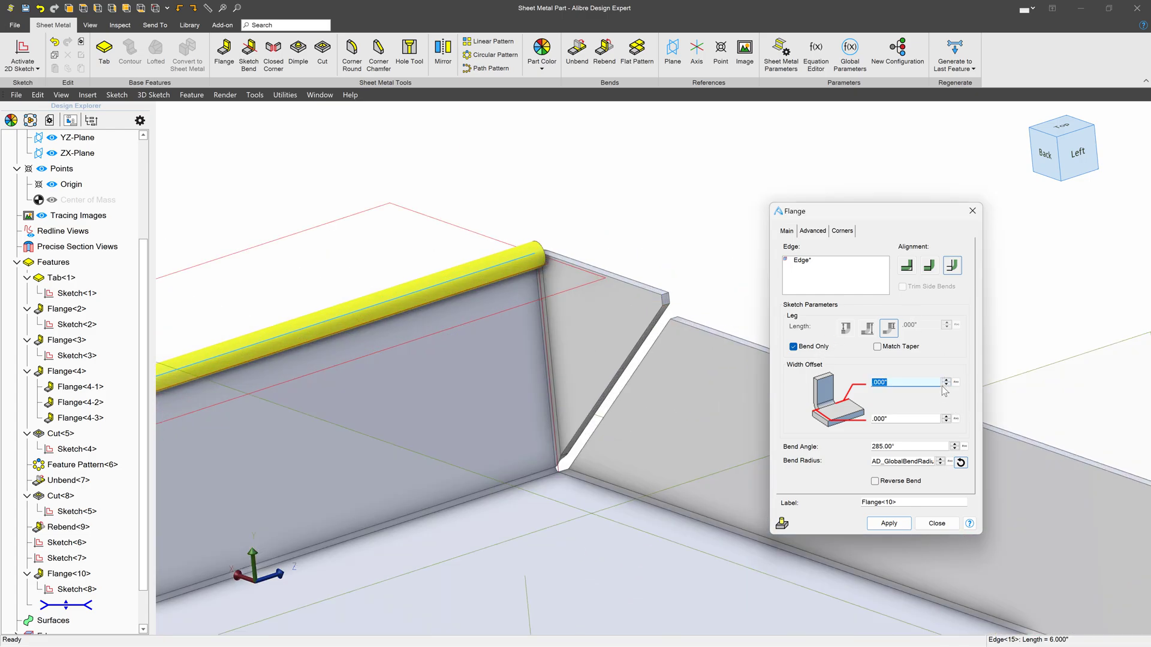
left_click(945, 381)
left_click(945, 381)
left_click(946, 381)
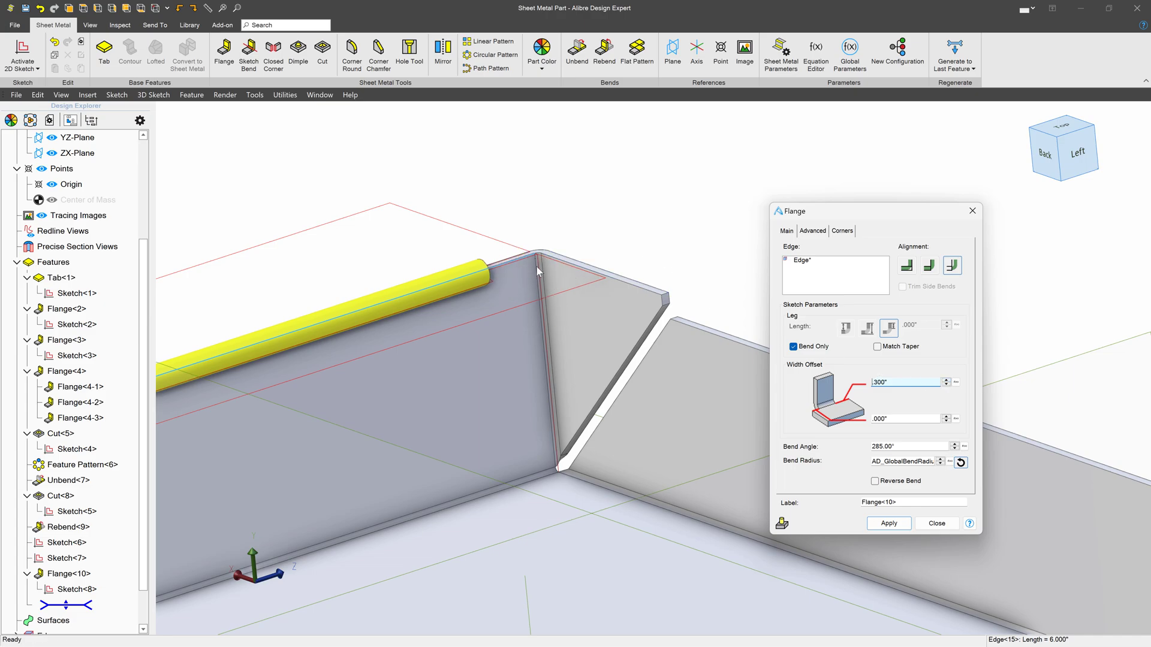
scroll(541, 262, "down", 5)
scroll(297, 337, "up", 8)
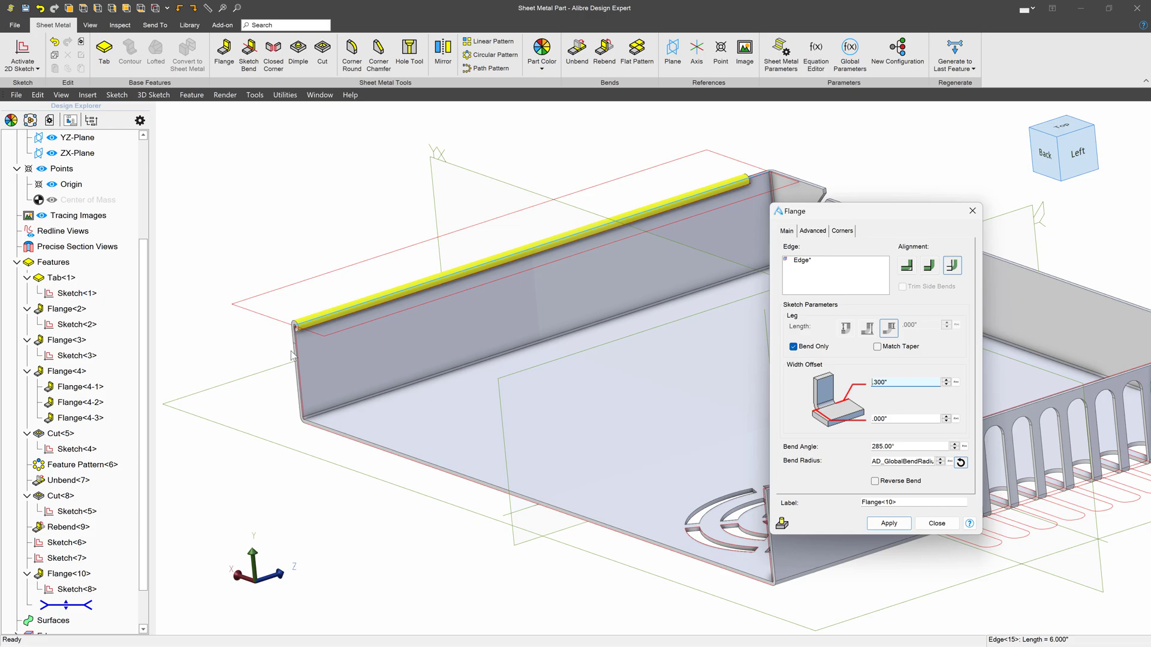
scroll(361, 306, "up", 3)
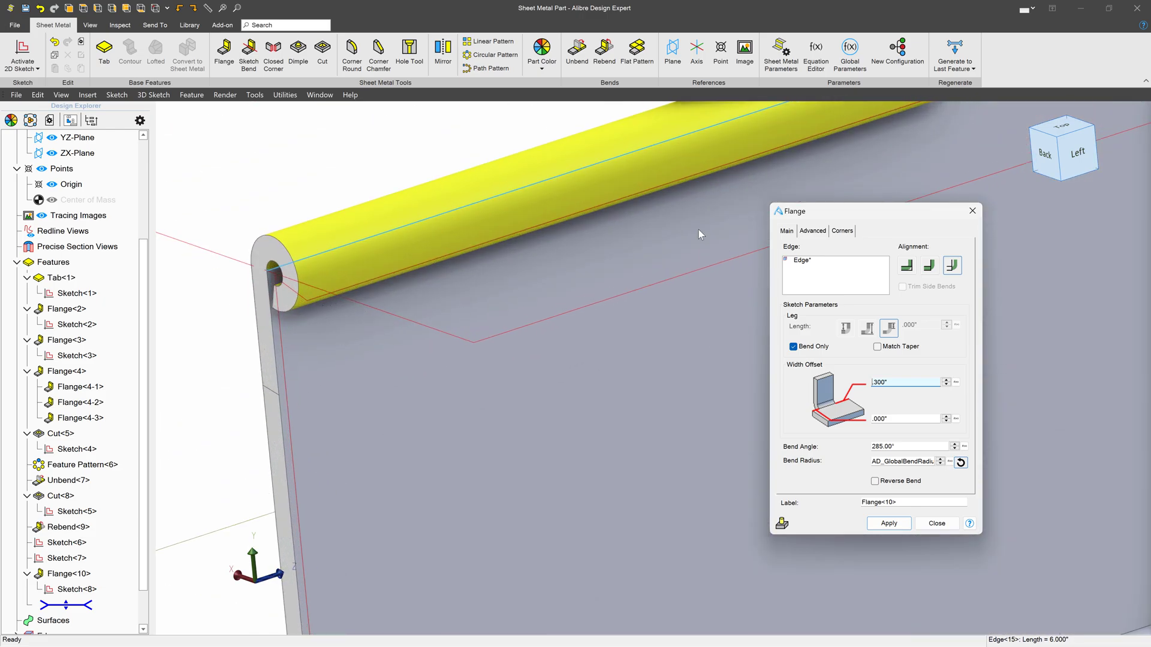
left_click(1030, 148)
scroll(511, 368, "up", 5)
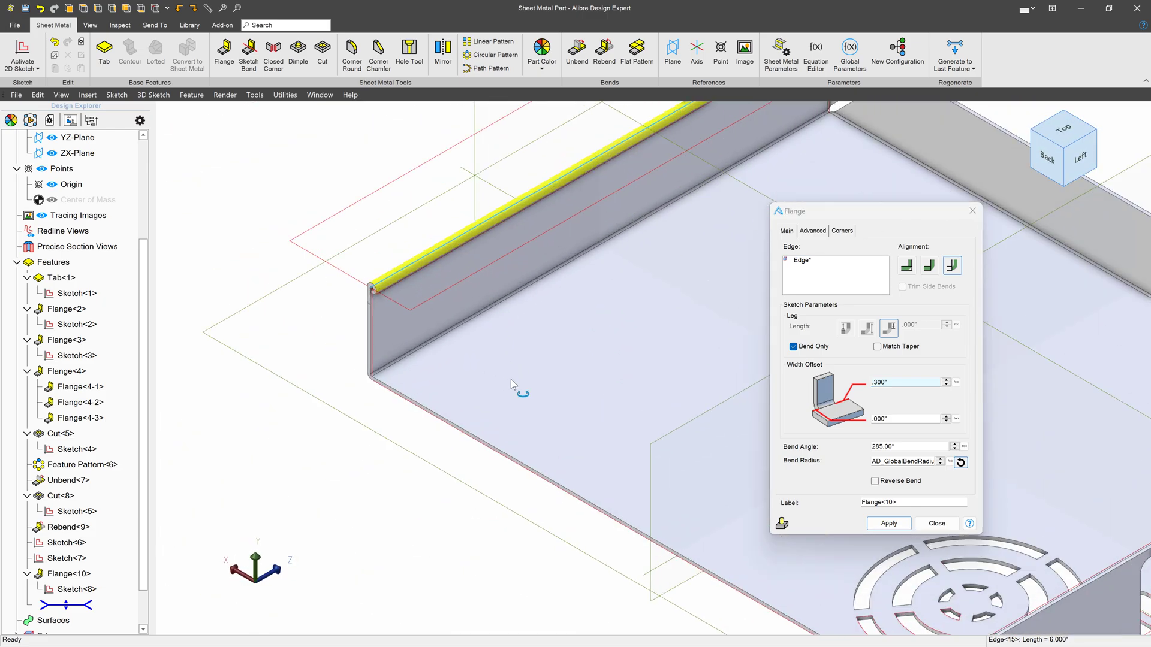
Step: Reduce the rolled hem's bend angle to 230° and apply the flange
middle_click_drag(511, 379, 517, 371)
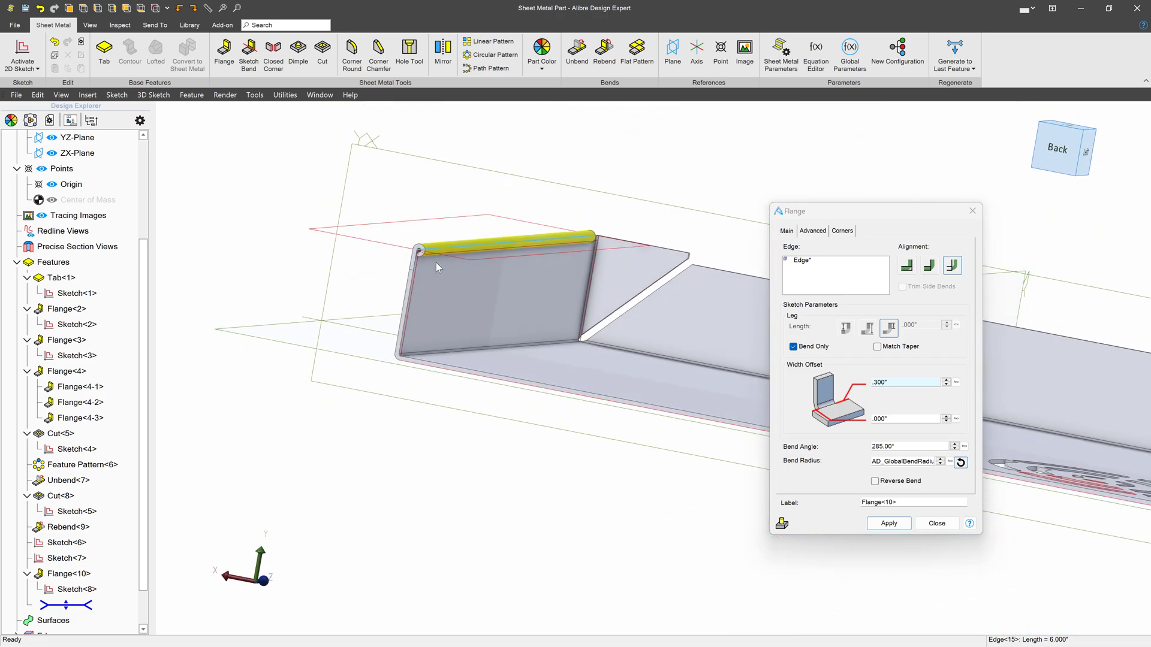
scroll(436, 262, "up", 5)
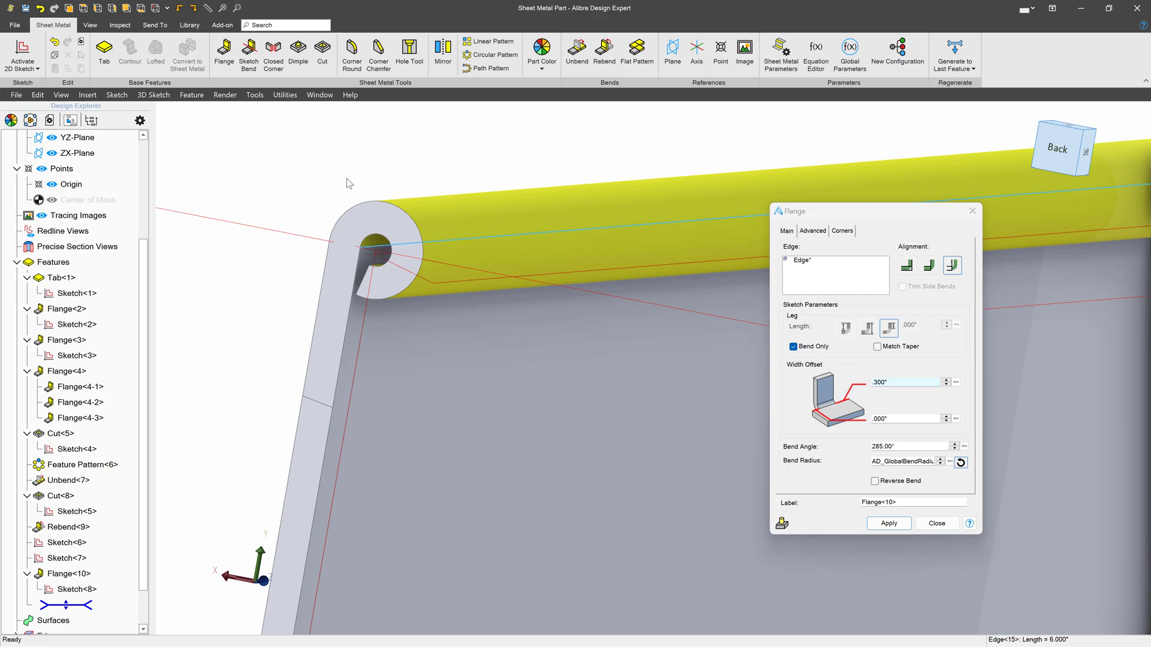
left_click(906, 446)
type("230")
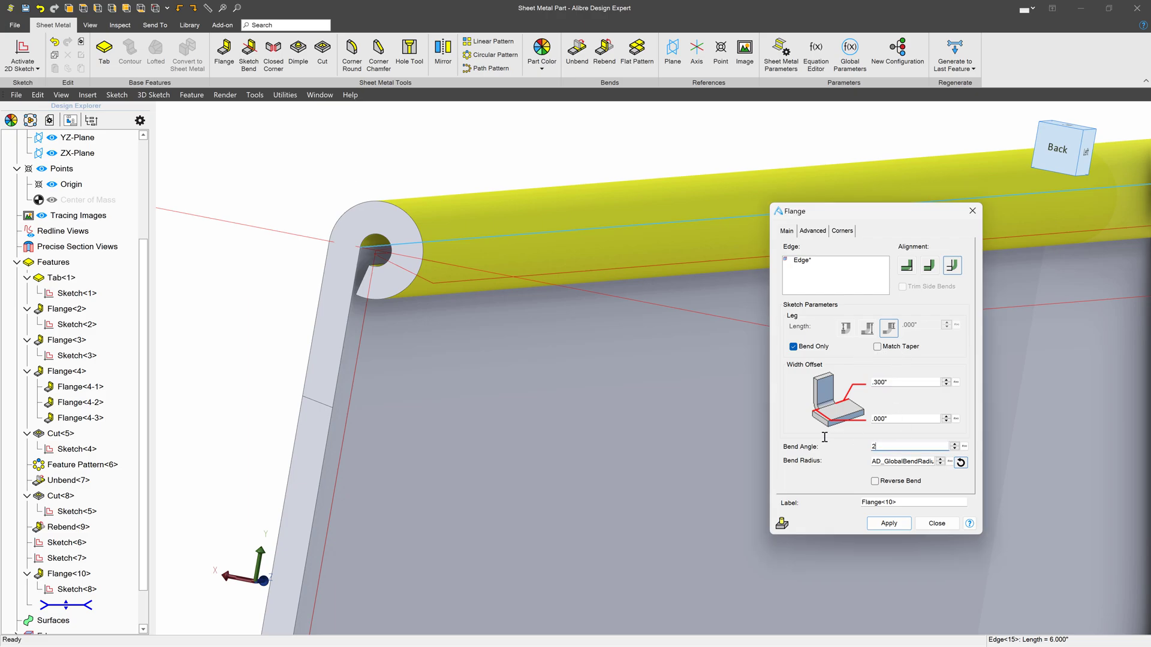
left_click(910, 418)
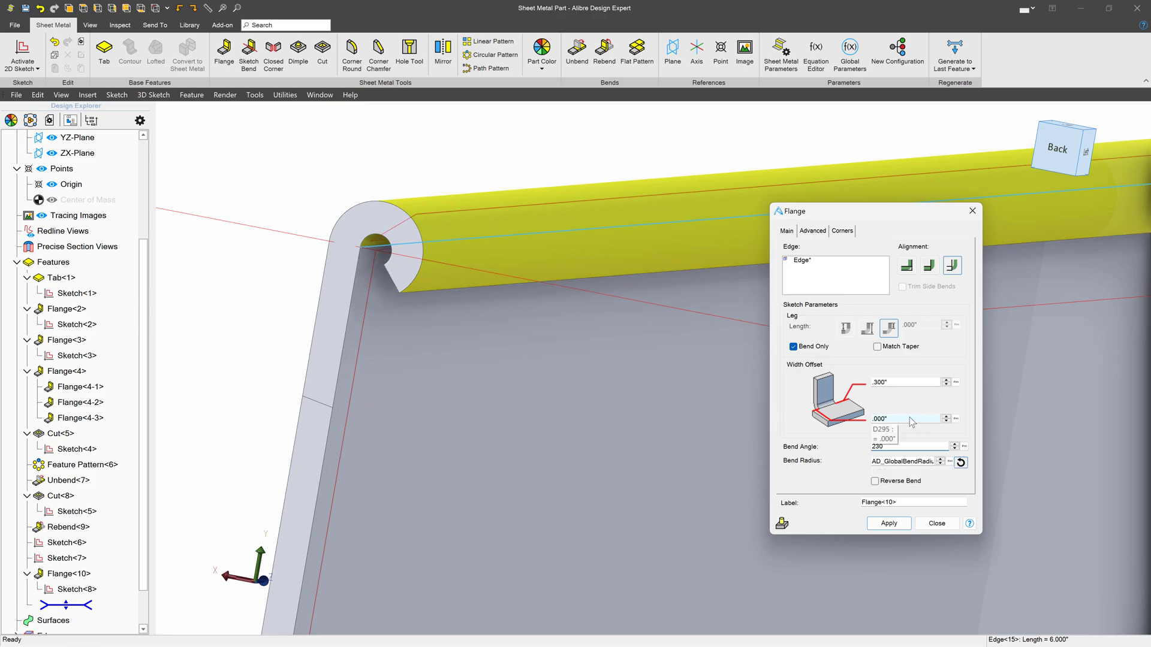
left_click(880, 520)
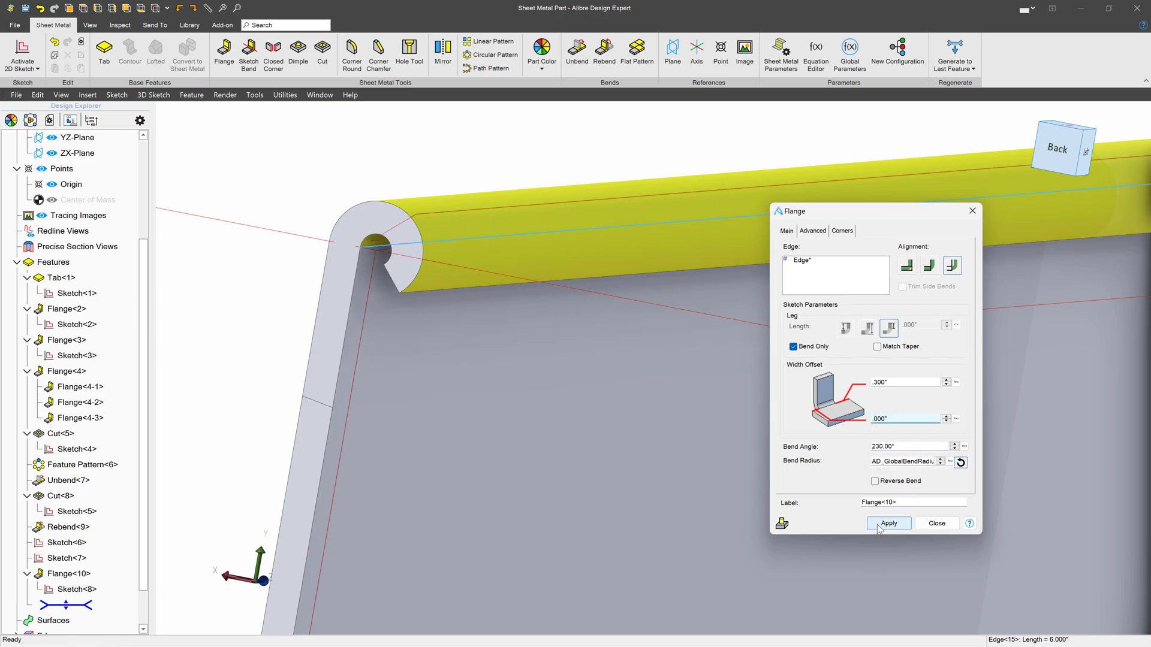
Step: Start a second flange on the free edge of the rolled bend, with Bend Only turned off to give it a leg
left_click(442, 286)
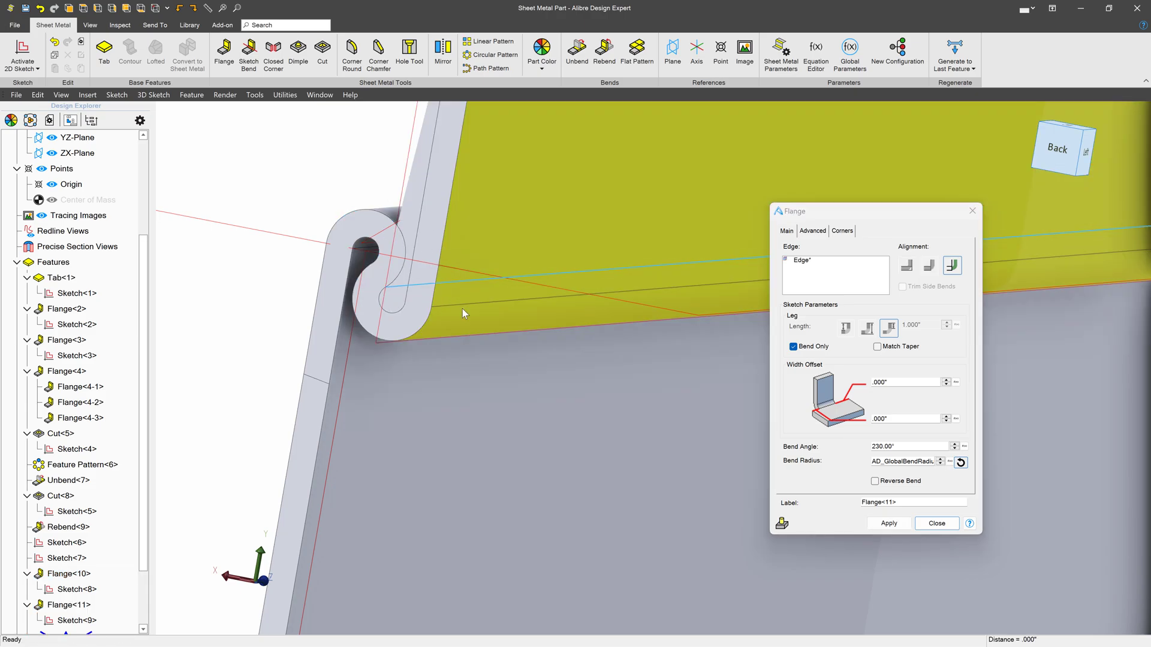
scroll(374, 262, "down", 6)
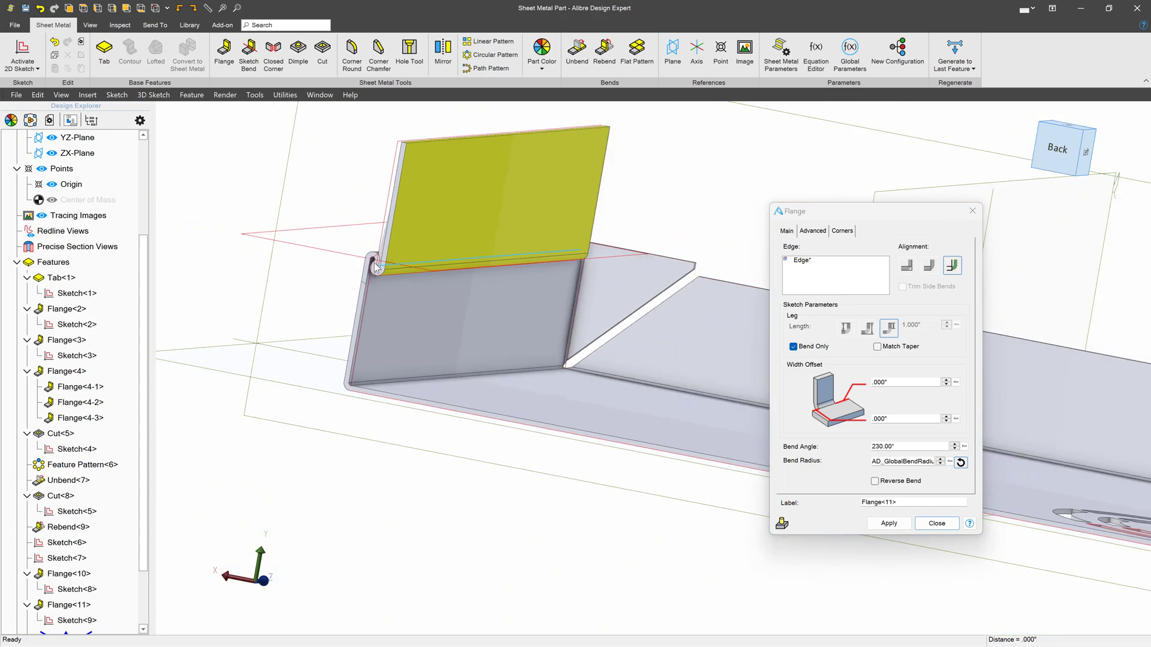
middle_click_drag(374, 265, 385, 280)
scroll(380, 247, "up", 6)
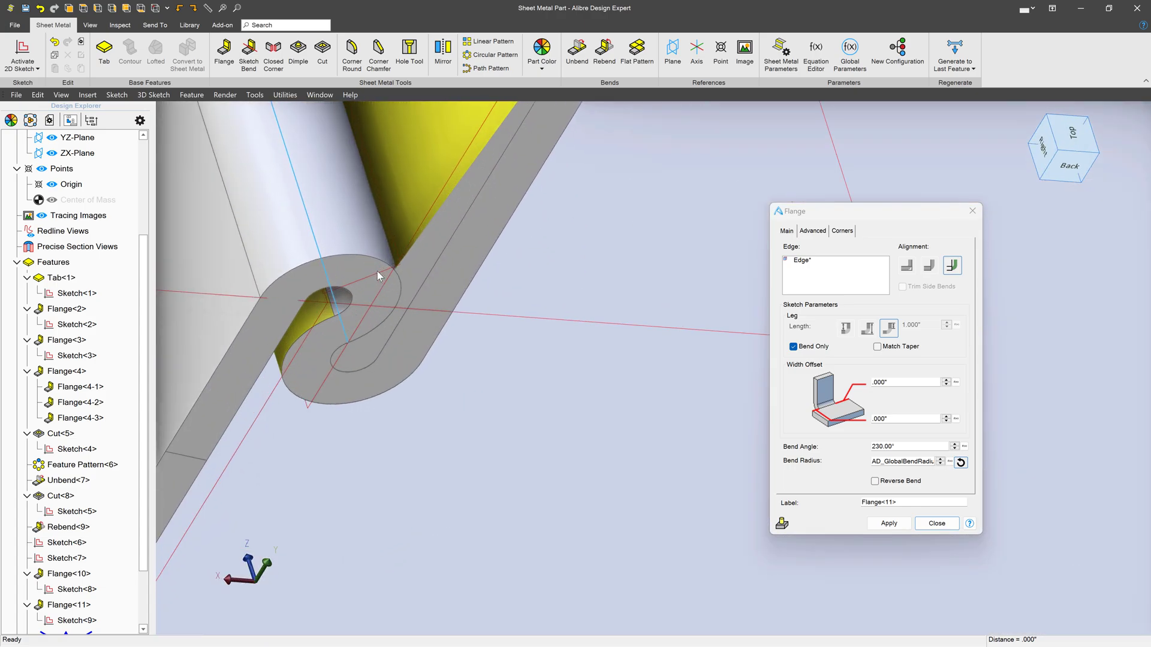
middle_click_drag(387, 302, 672, 387)
left_click(795, 348)
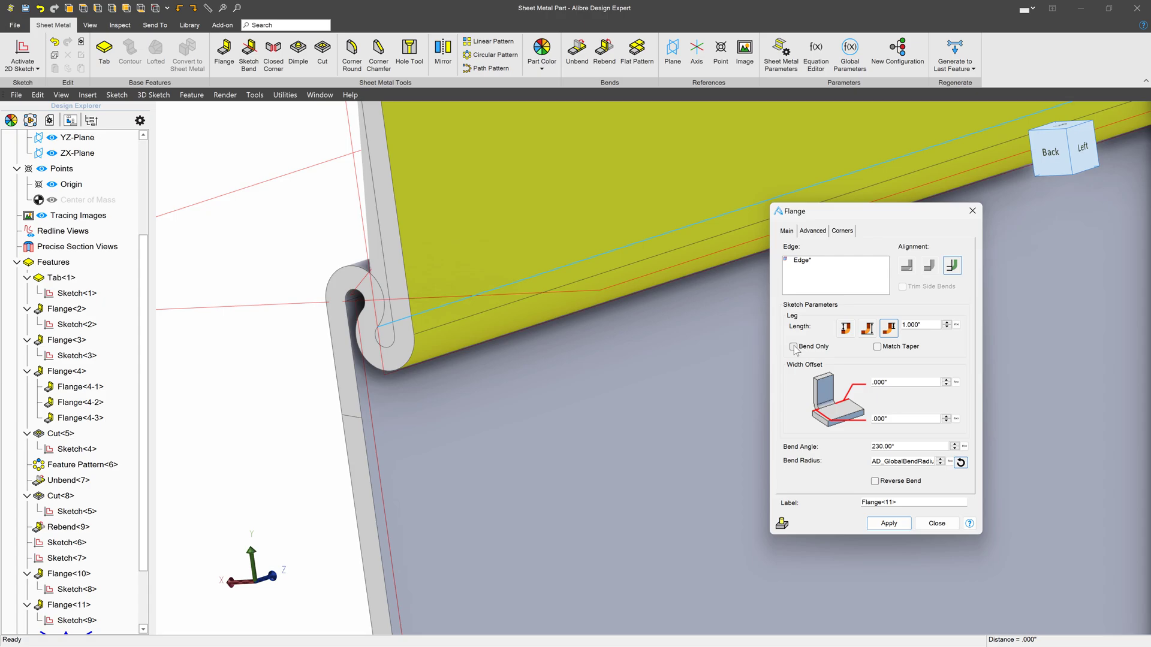
left_click(794, 348)
scroll(418, 348, "down", 5)
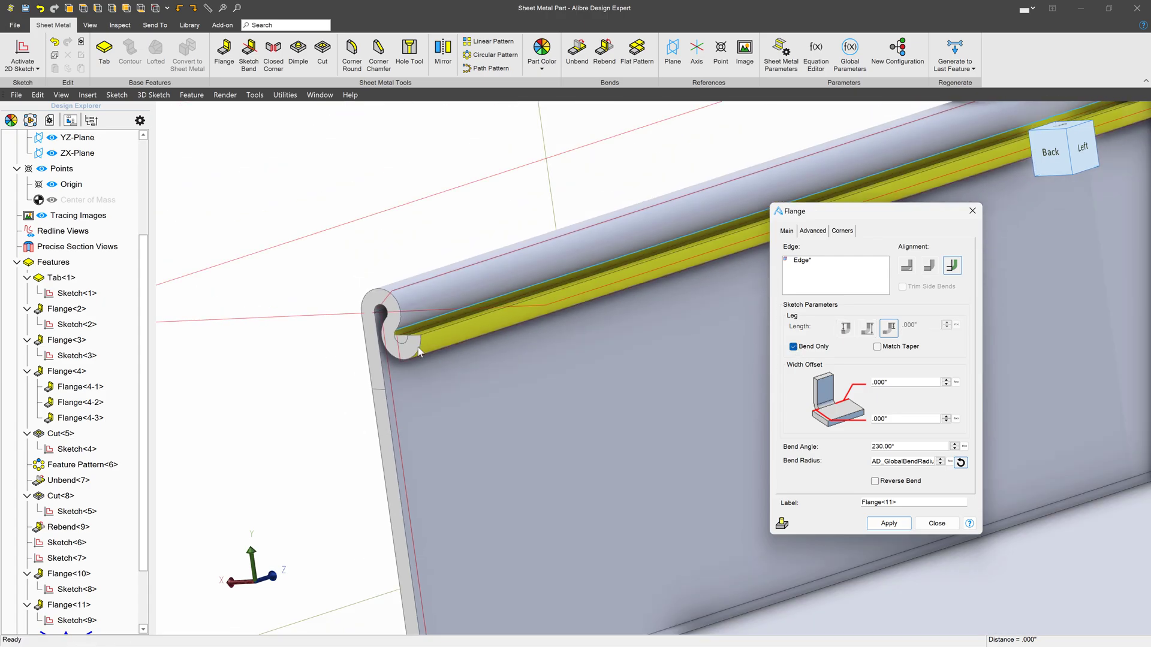
left_click(794, 348)
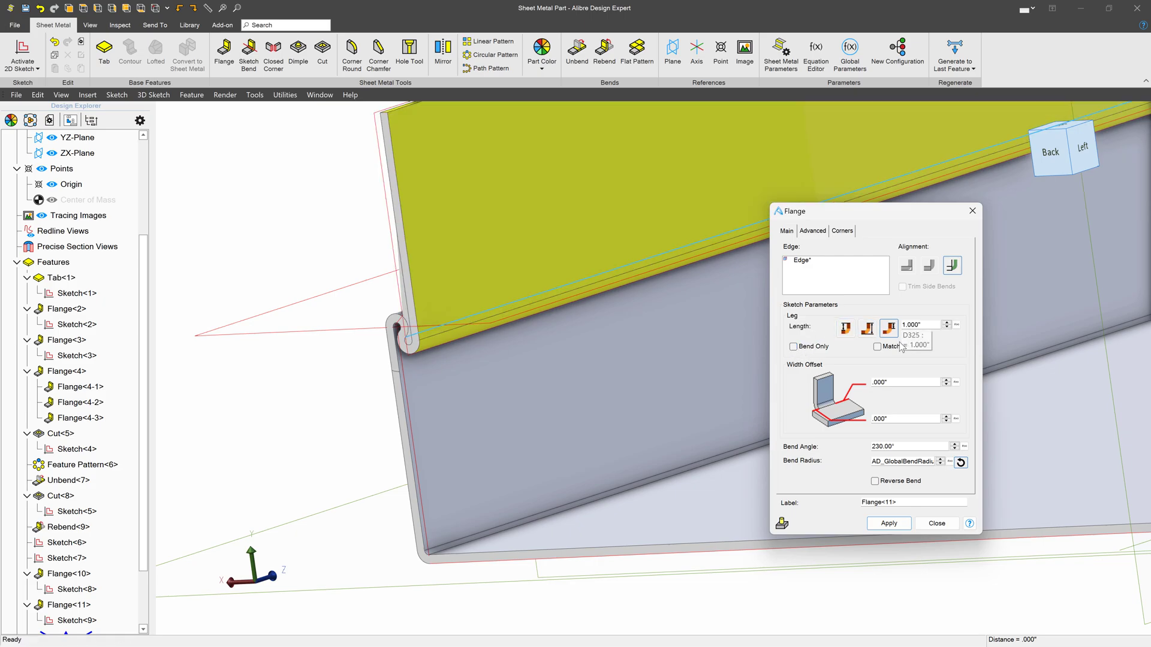
Step: Set the second flange's bend angle to 50° so its leg folds down along the inside of the wall
scroll(436, 440, "down", 5)
scroll(564, 349, "up", 3)
scroll(395, 423, "up", 4)
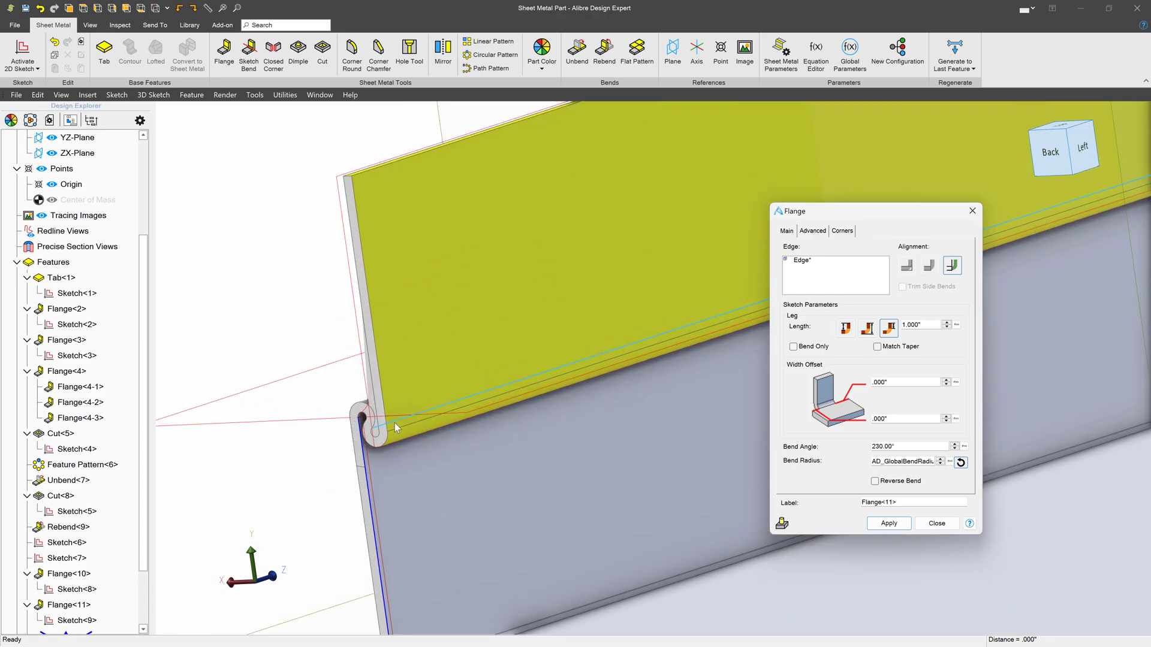
left_click(904, 446)
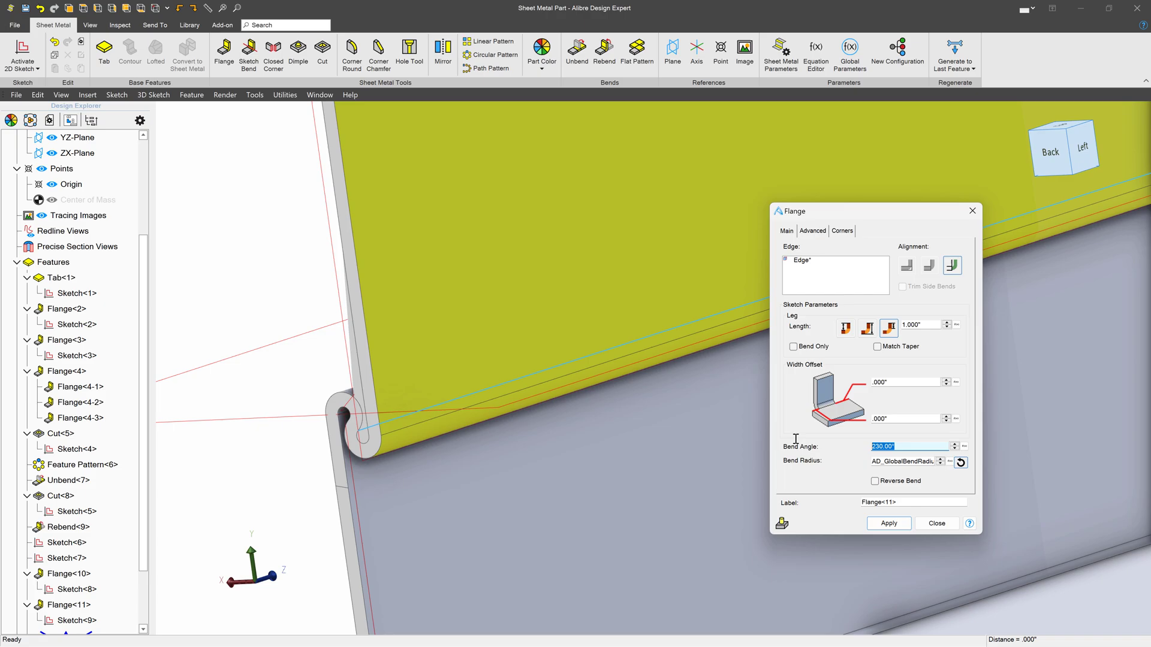
type("50")
left_click(915, 381)
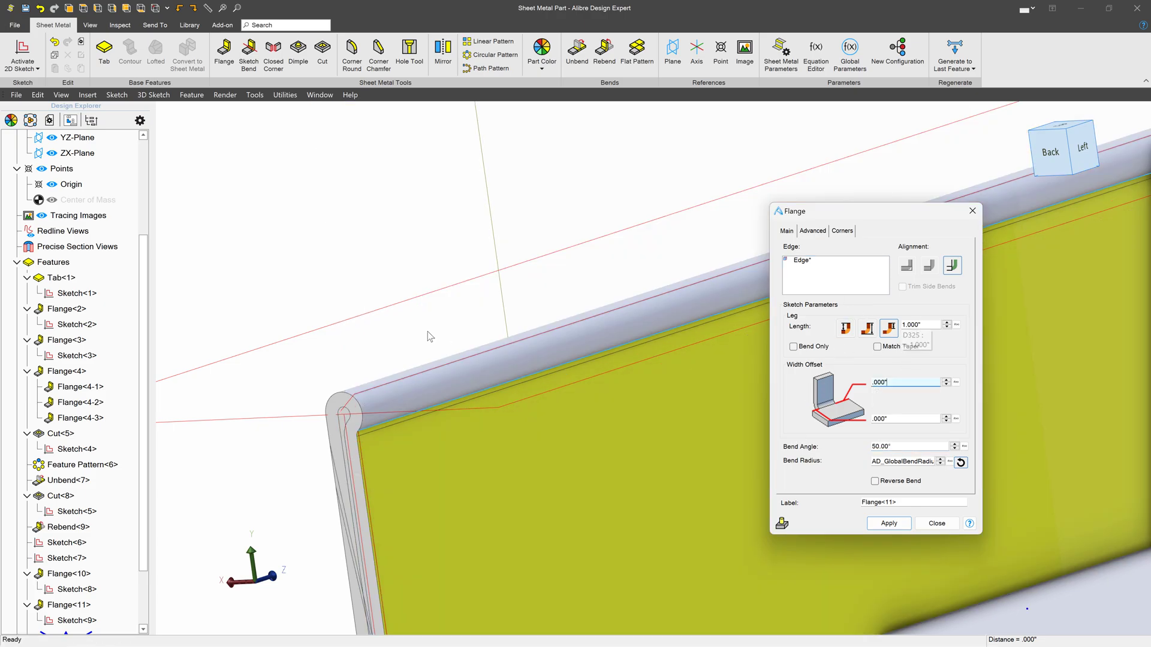
Step: Shorten the second flange's leg length to .500"
scroll(426, 332, "down", 3)
scroll(405, 542, "up", 3)
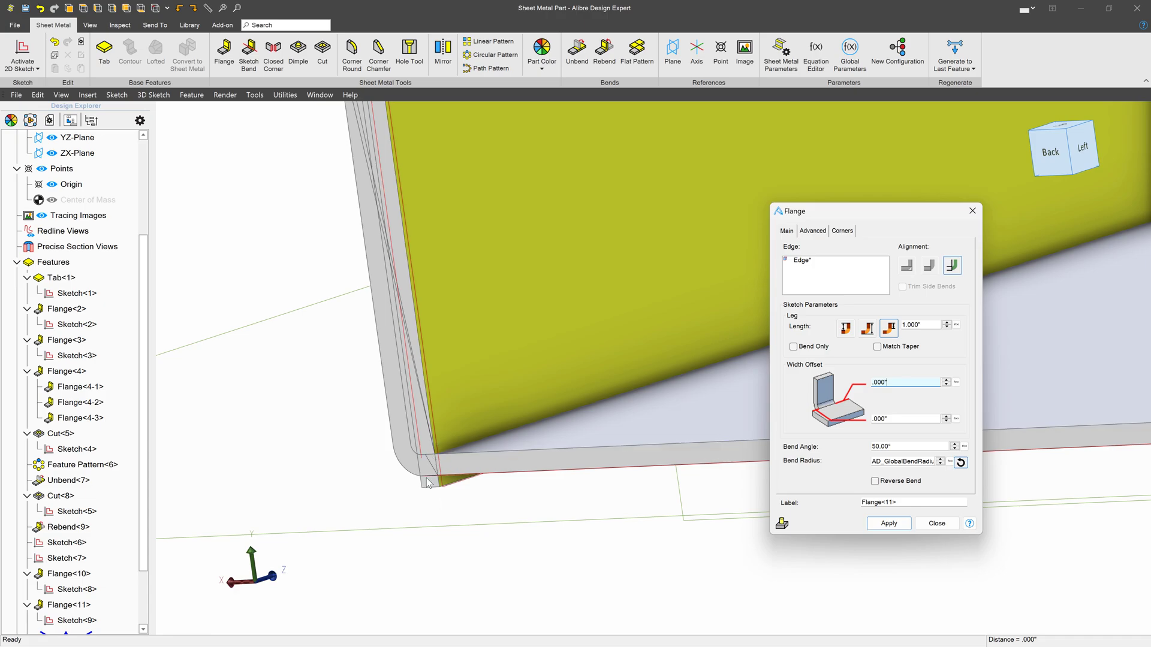
scroll(367, 347, "down", 3)
scroll(383, 249, "up", 3)
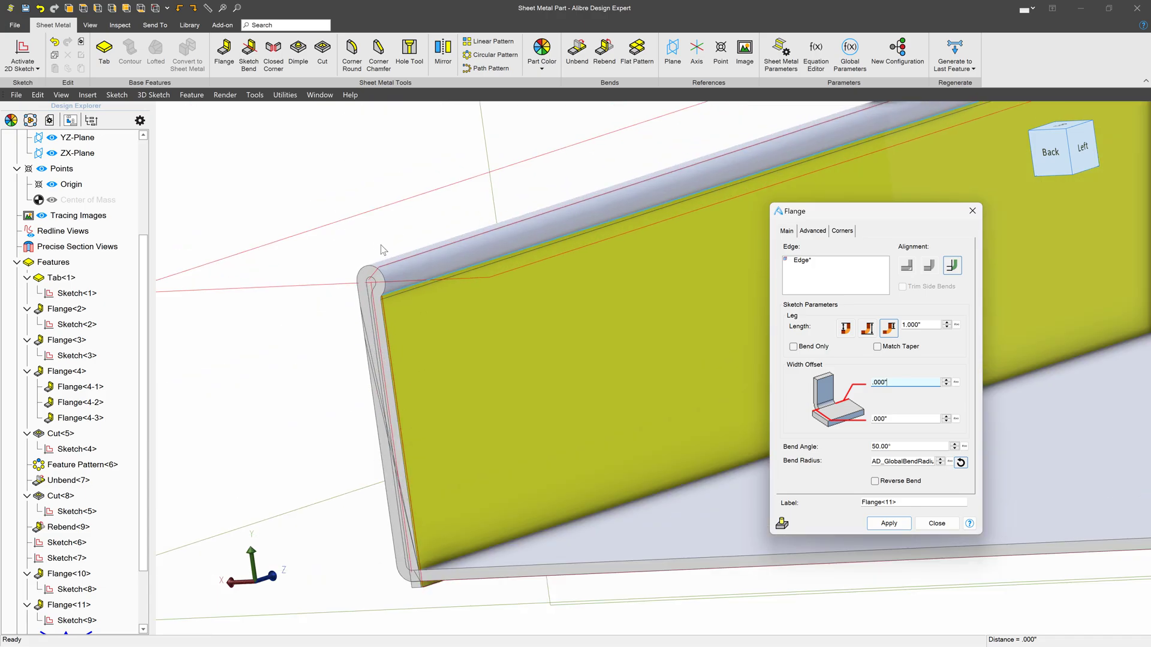
left_click(920, 325)
type(".5")
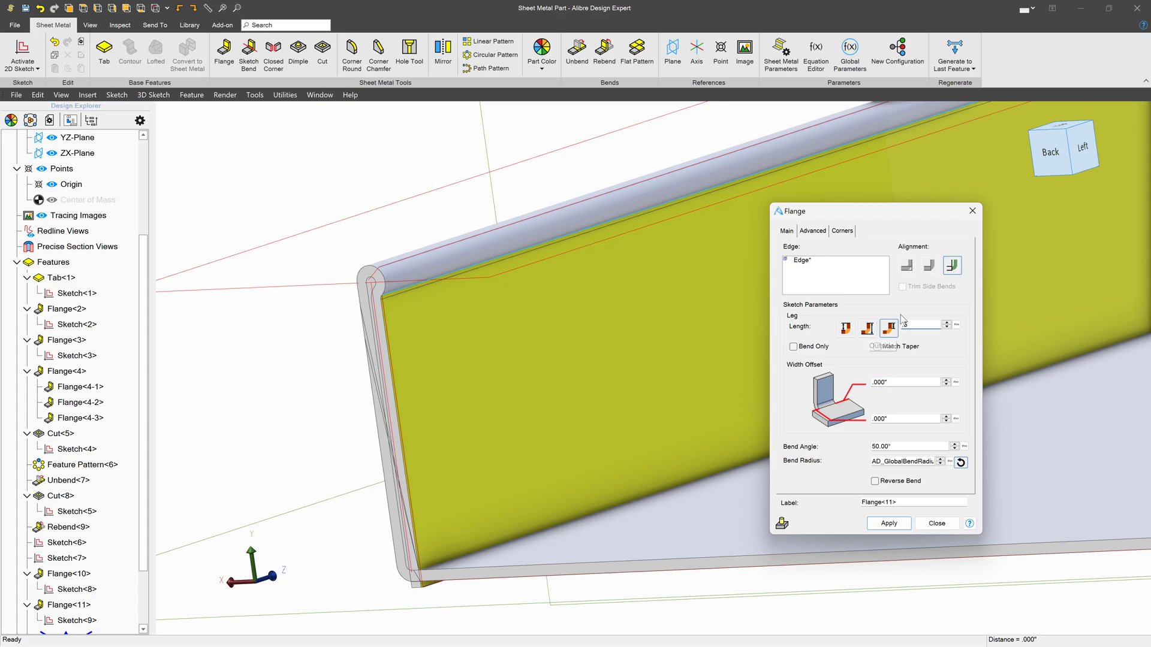
left_click(873, 278)
scroll(315, 456, "down", 5)
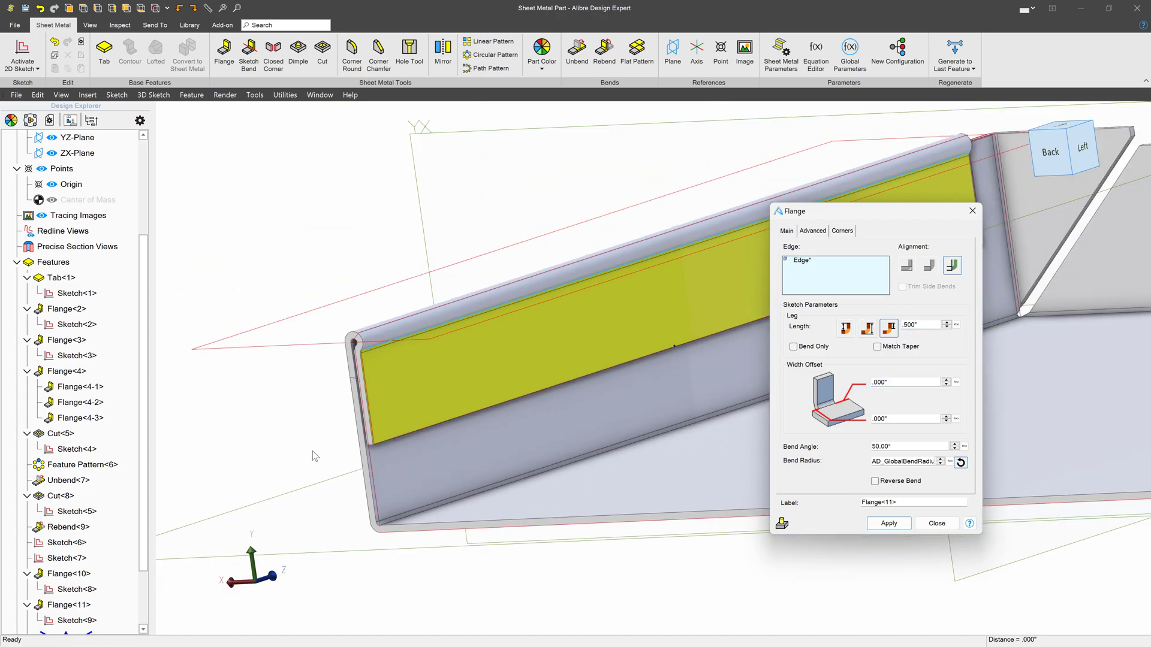
Step: Check the teardrop hem profile from the back, and apply the second flange to finish the hem
scroll(628, 334, "up", 3)
middle_click_drag(627, 333, 543, 327)
right_click_drag(543, 327, 580, 374)
scroll(240, 408, "up", 8)
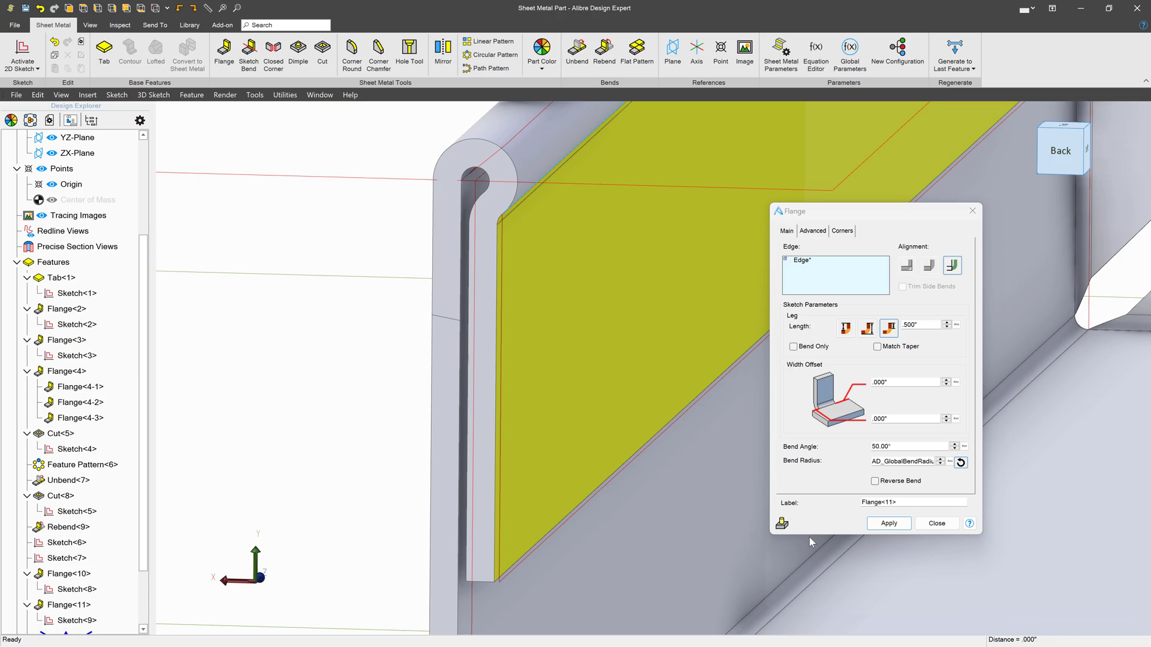
left_click(887, 523)
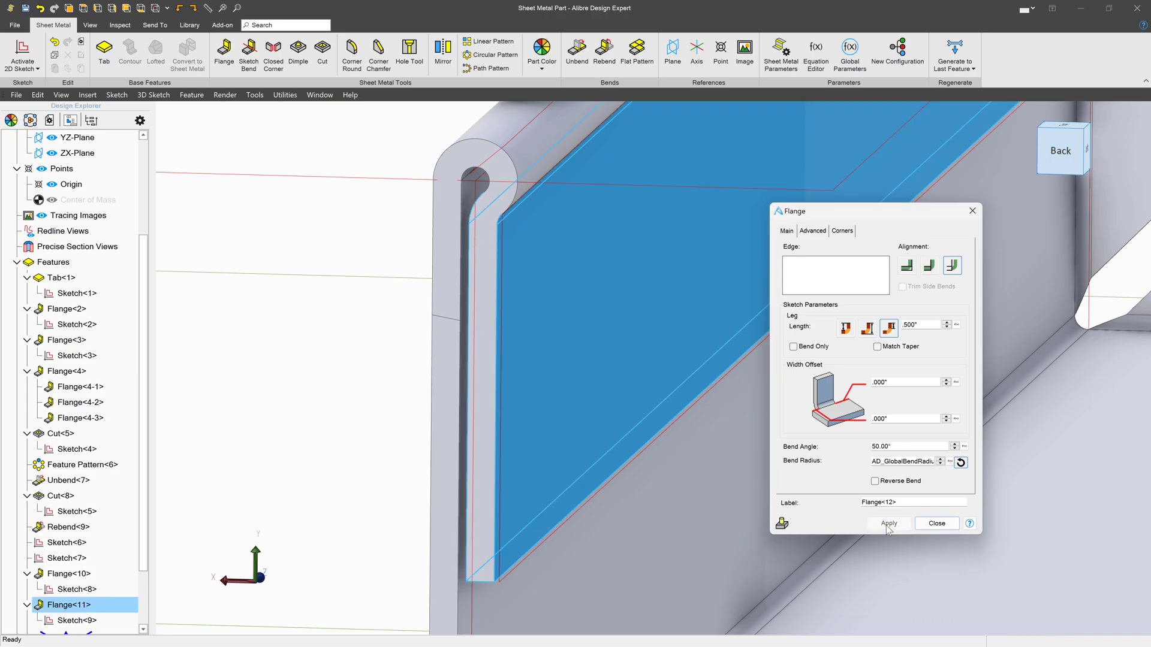
left_click(939, 525)
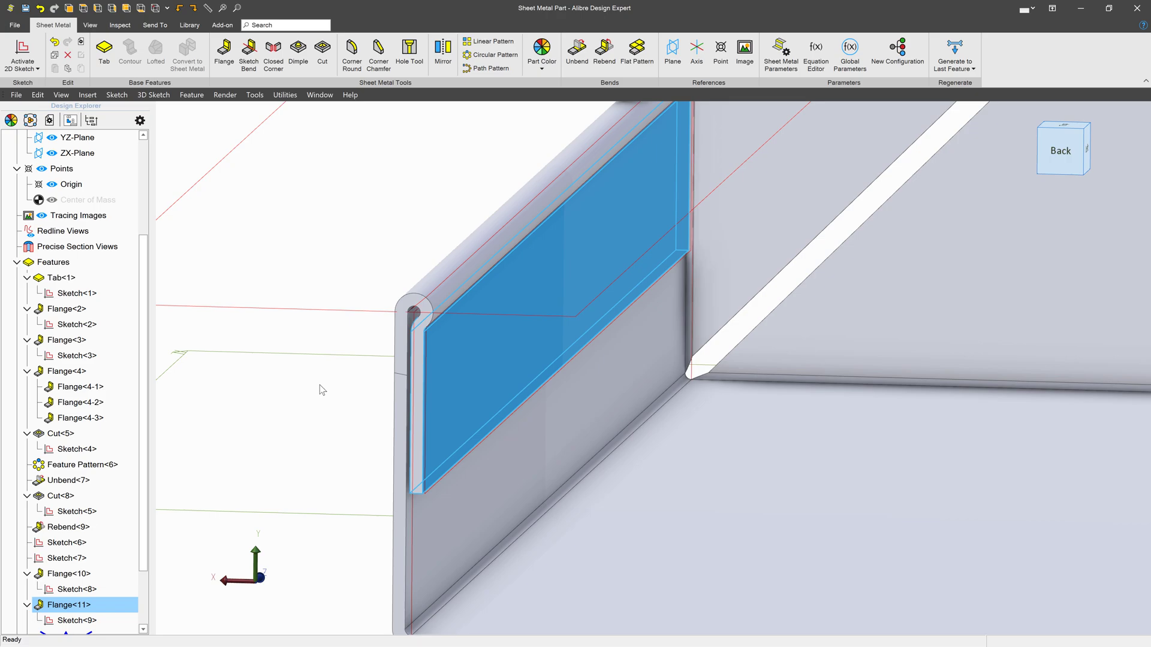
Step: Unfold the part to its flat pattern to check the teardrop hem, and fold it back up
left_click(284, 415)
left_click(641, 54)
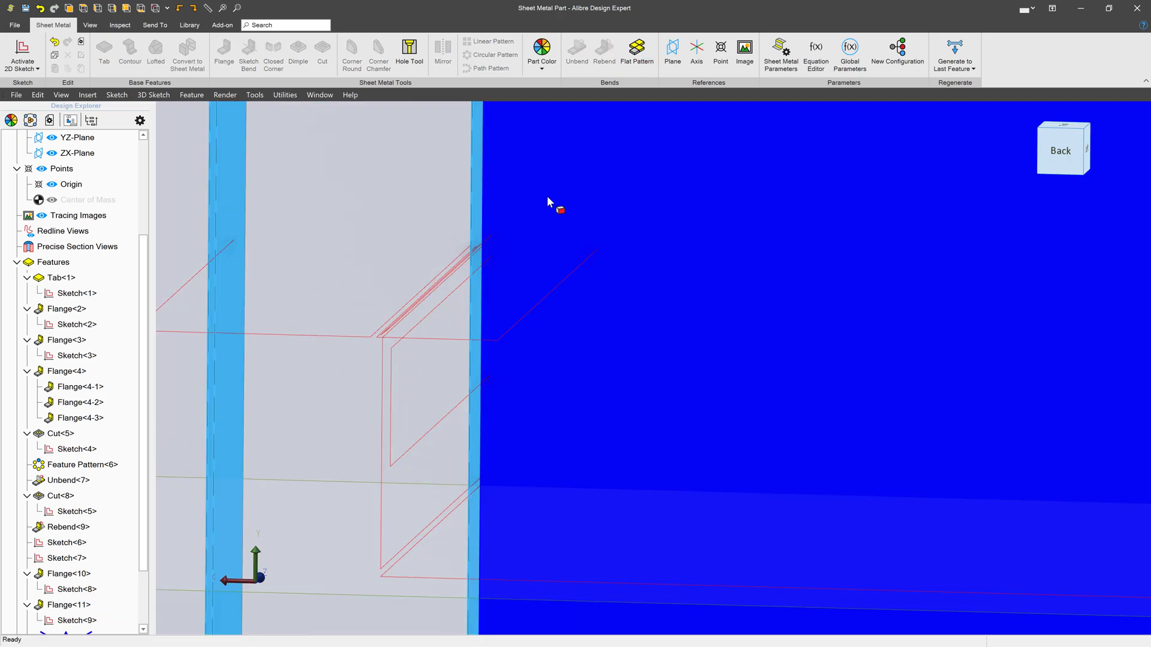
scroll(482, 337, "down", 3)
scroll(482, 338, "down", 4)
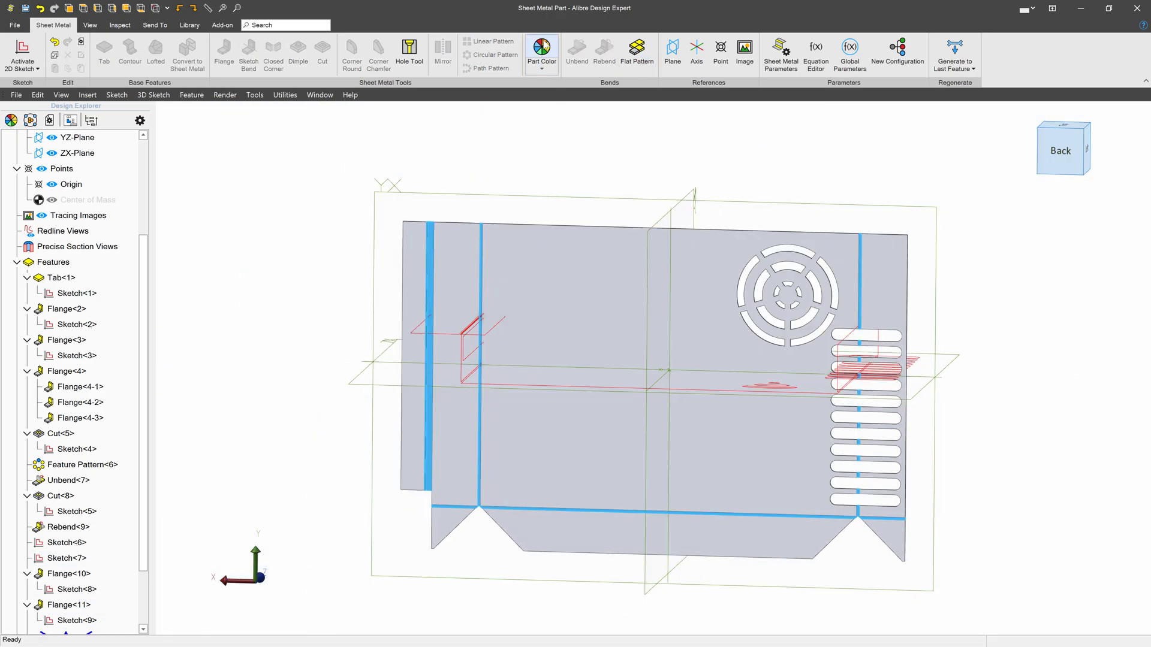
left_click(646, 54)
scroll(456, 363, "up", 6)
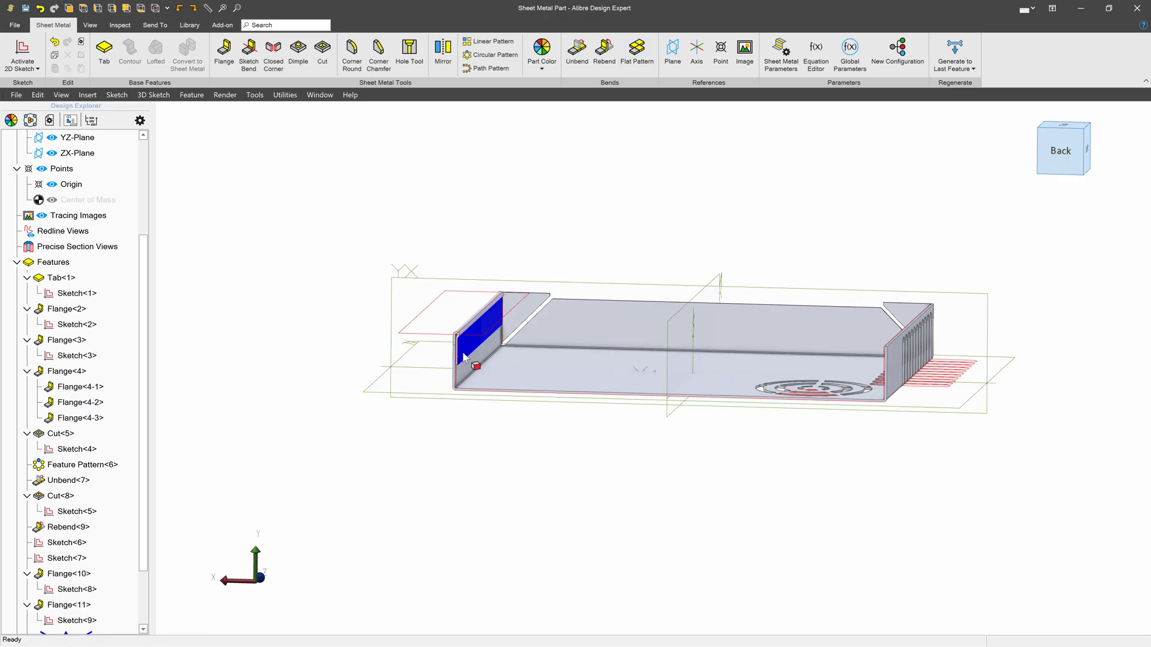
scroll(456, 358, "down", 2)
left_click(512, 358)
middle_click_drag(515, 361, 477, 307)
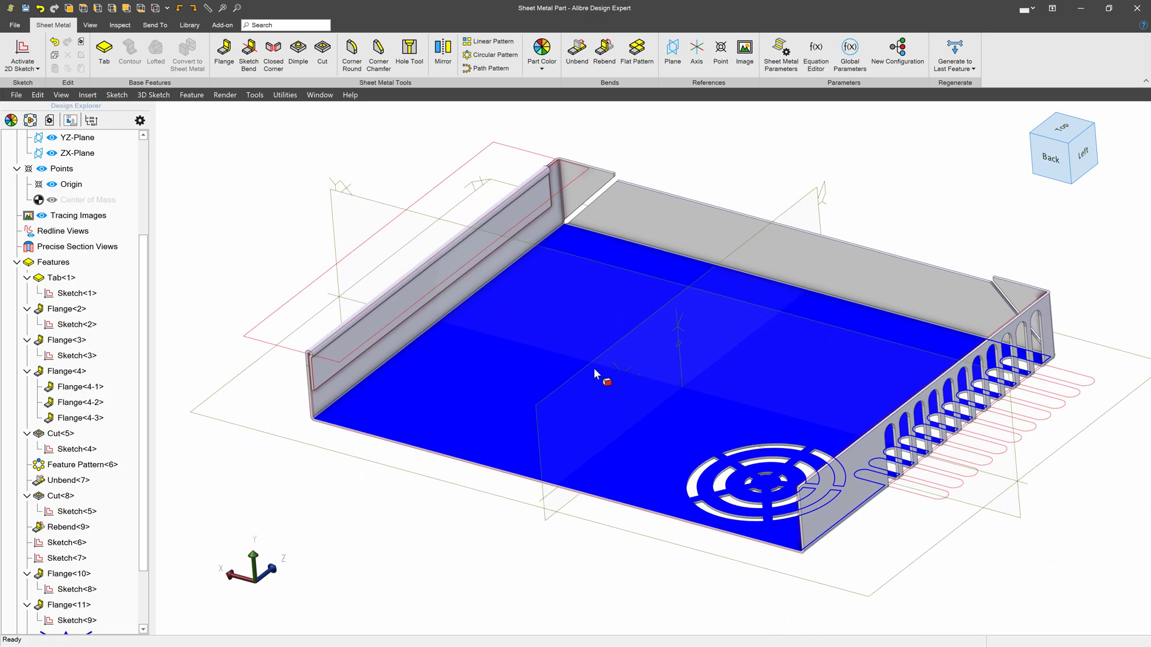
Step: Start a Bend Only flange on the top edge of the opposite, slotted wall
scroll(779, 498, "up", 5)
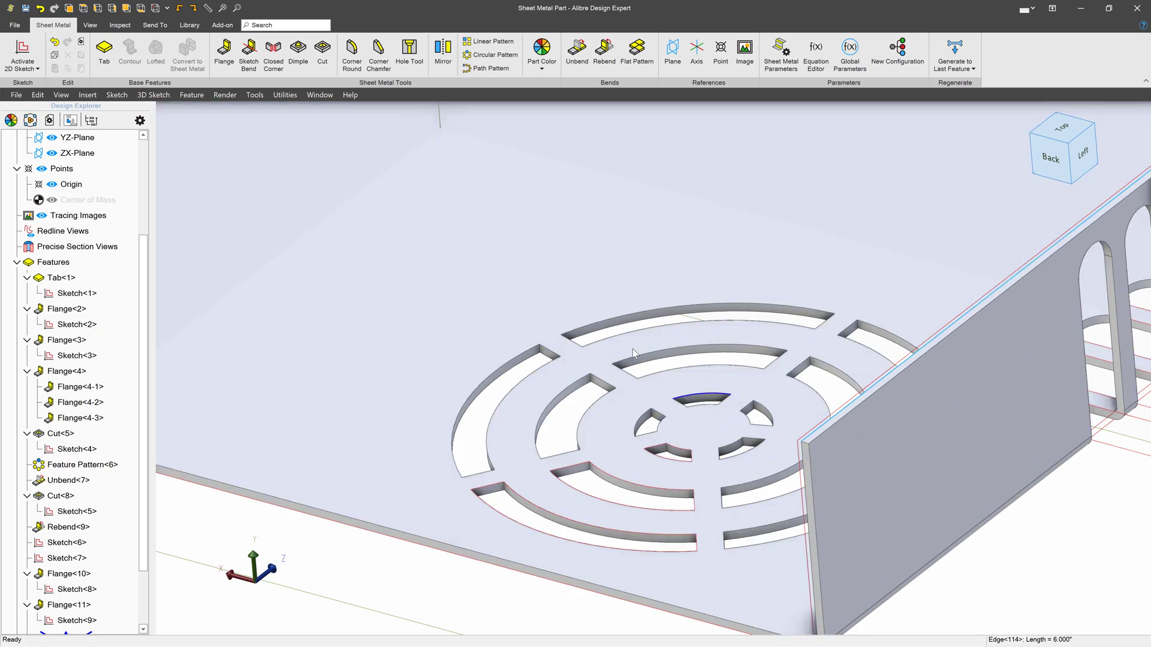
left_click(223, 52)
scroll(536, 386, "down", 5)
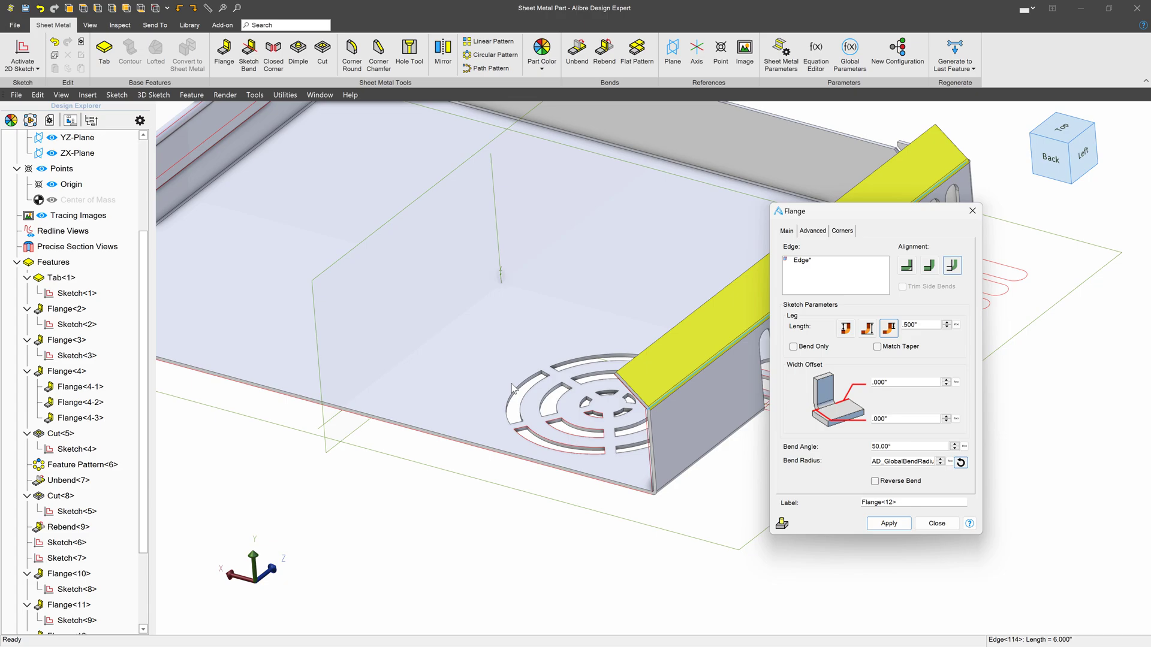
left_click(794, 347)
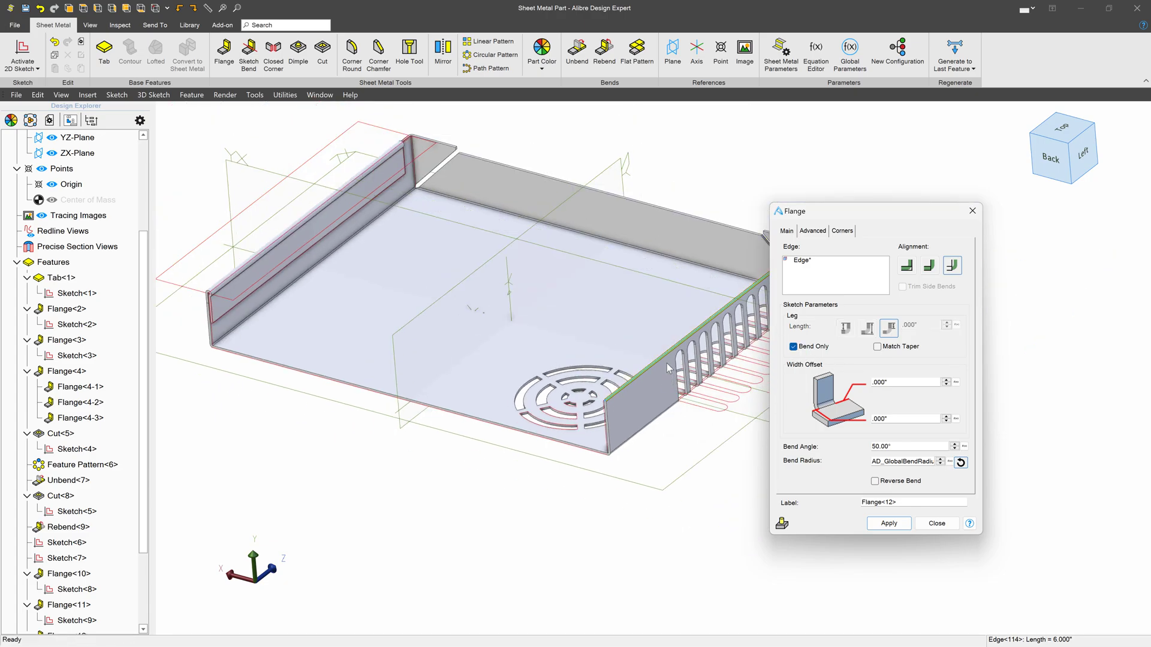
Step: Set the flange's second width offset to .200" and its bend angle to 285°, and apply it as a rolled hem
middle_click_drag(667, 364, 415, 419)
scroll(515, 351, "up", 2)
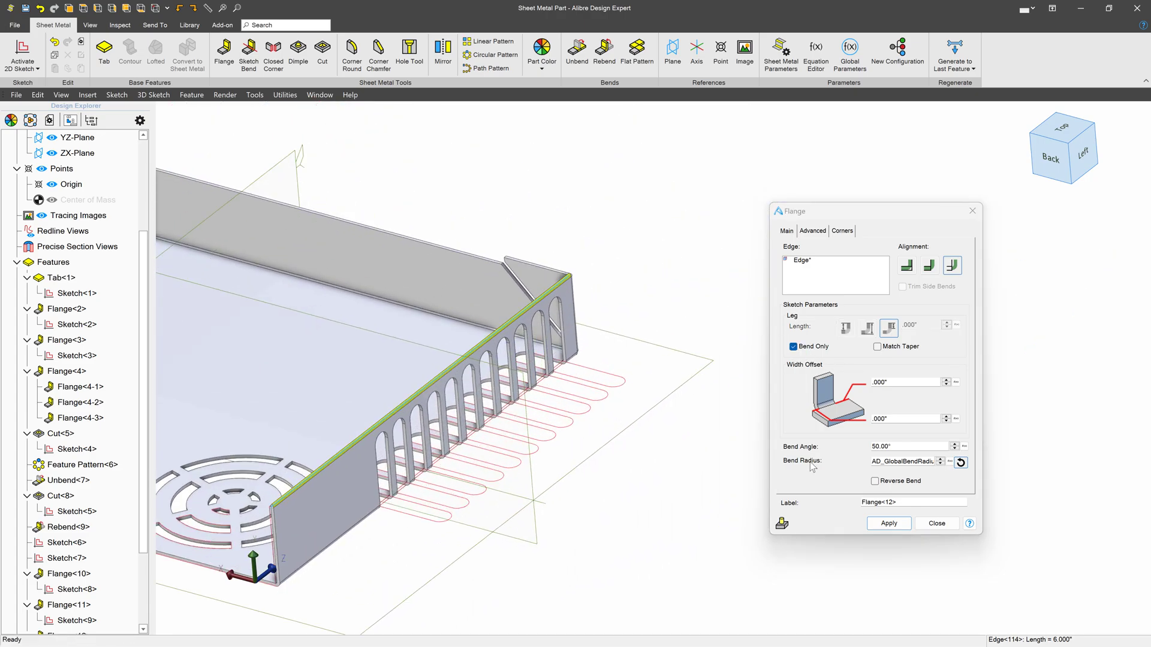
left_click(946, 416)
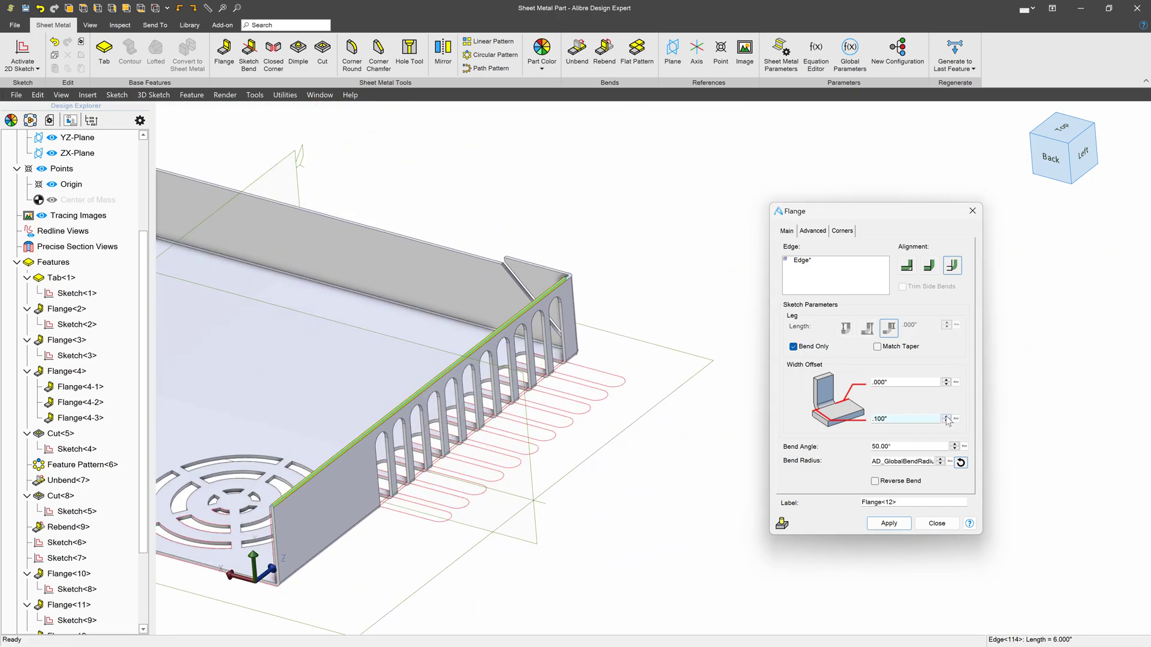
left_click(900, 447)
type("285")
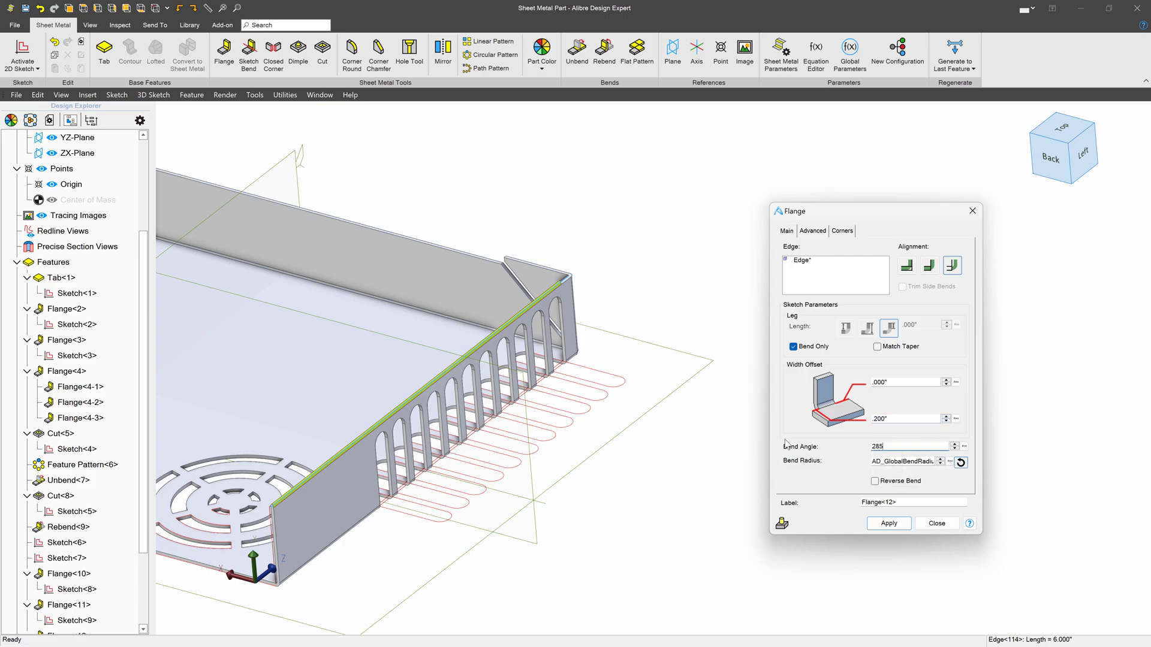
left_click(889, 524)
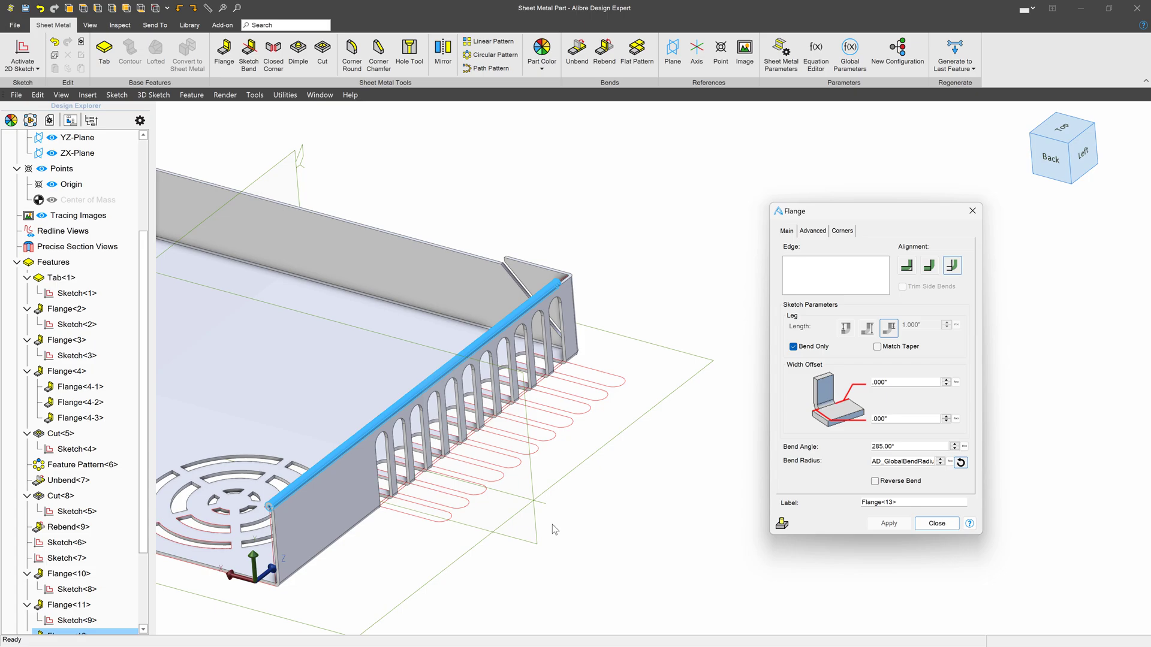
Step: Inspect the rolled hem on the slotted wall, and unfold the part to its flat pattern
middle_click_drag(556, 529, 544, 511)
scroll(419, 441, "up", 3)
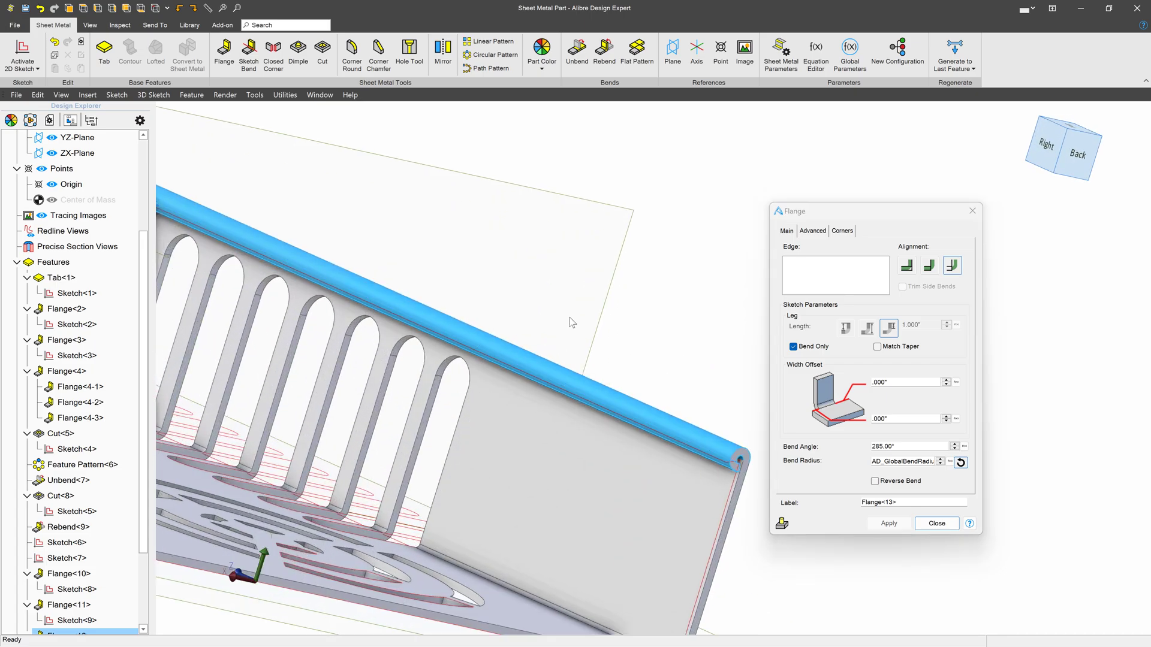
scroll(534, 412, "down", 5)
scroll(256, 384, "up", 8)
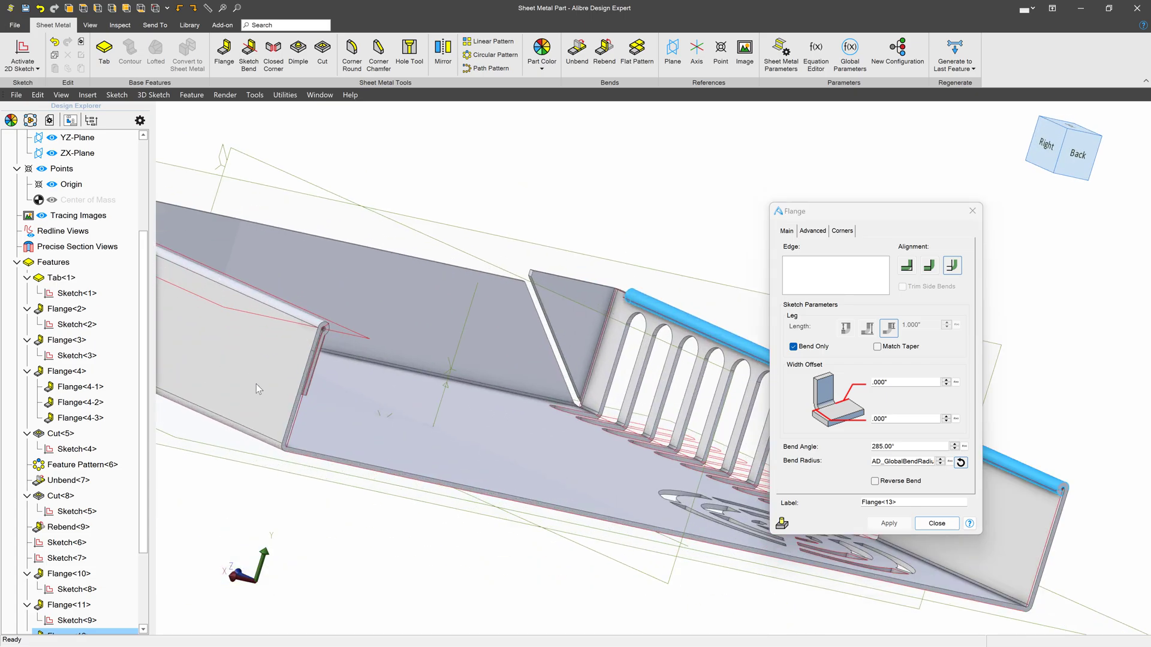
left_click(937, 524)
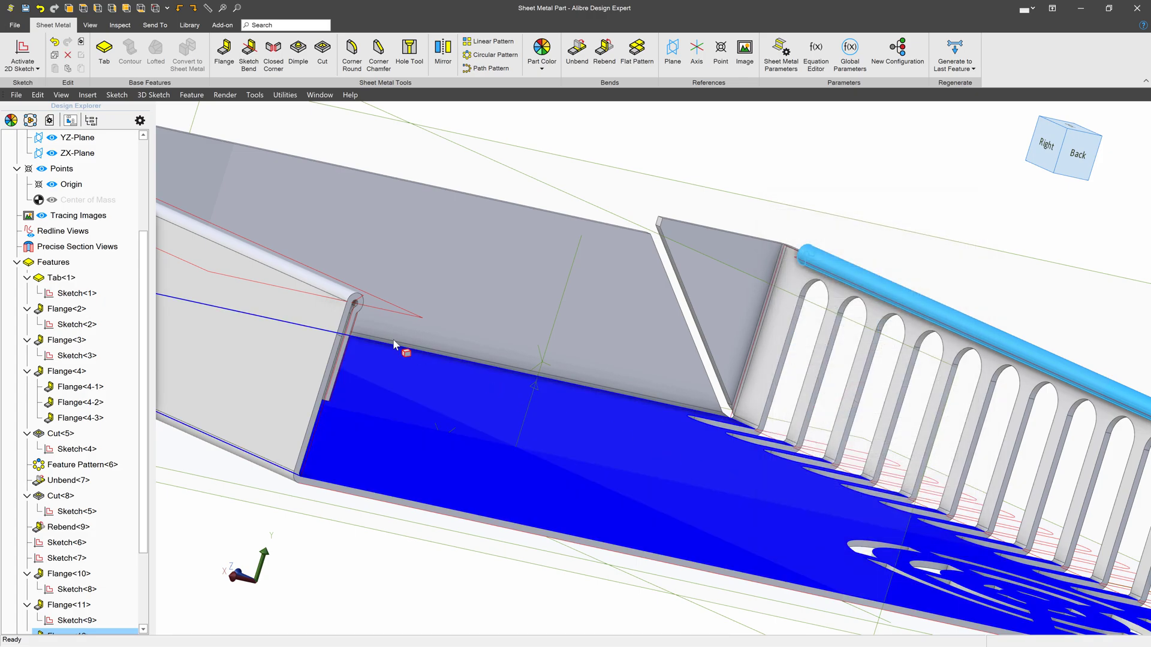
scroll(414, 363, "down", 6)
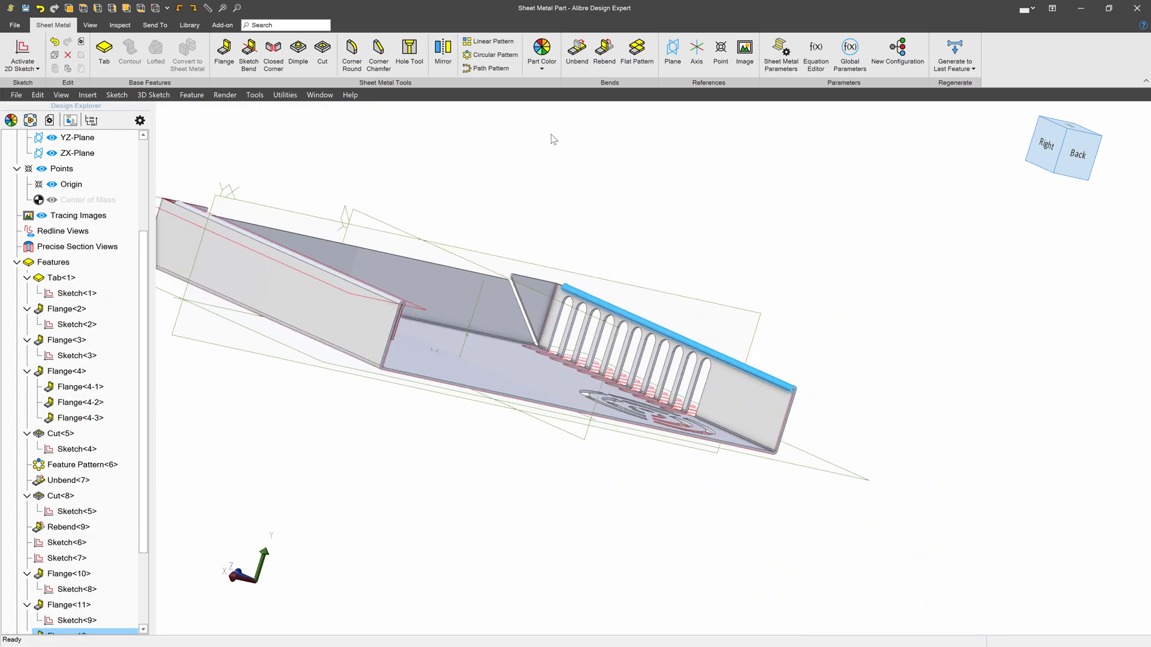
left_click(637, 53)
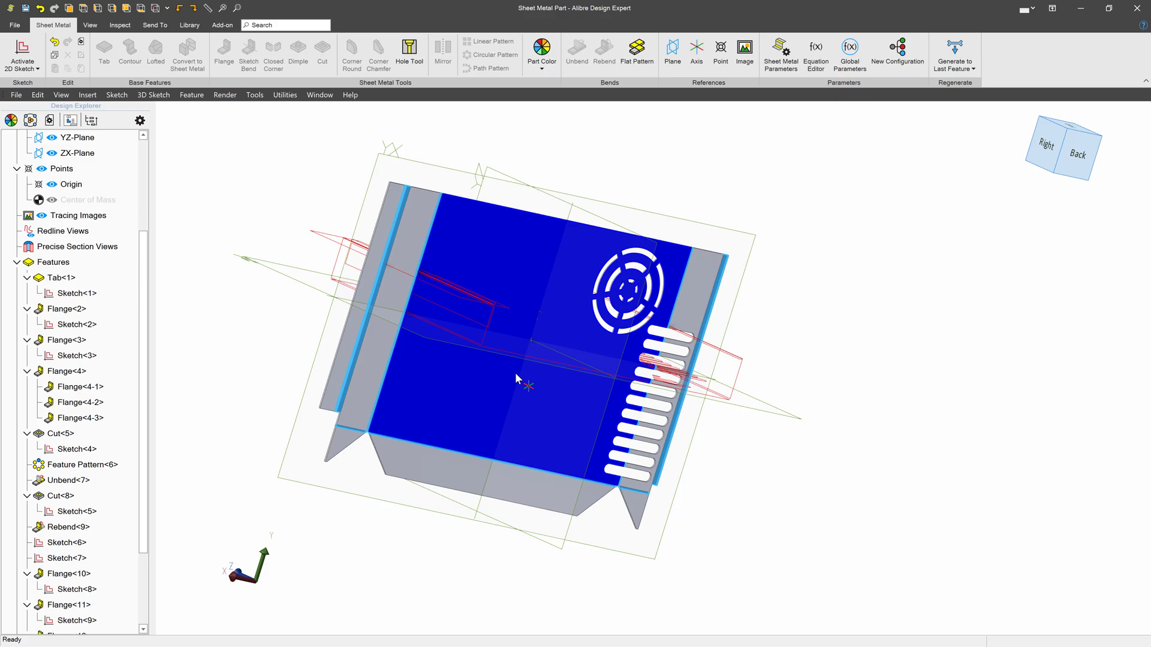